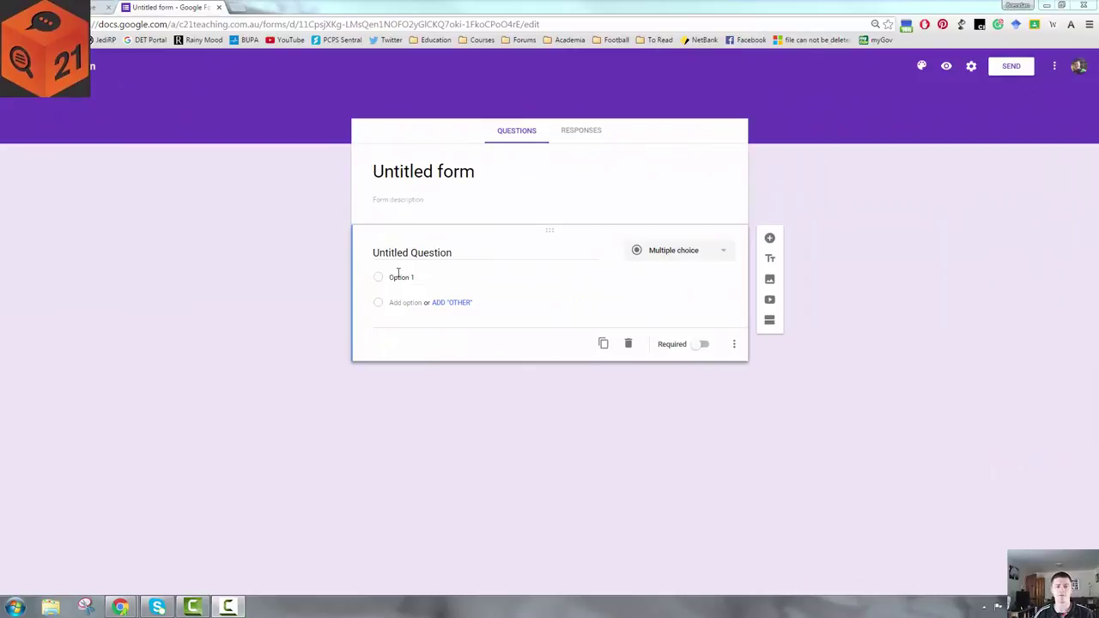
# - Title the form 'Test form' and add a new blank question
pyautogui.click(413, 169)
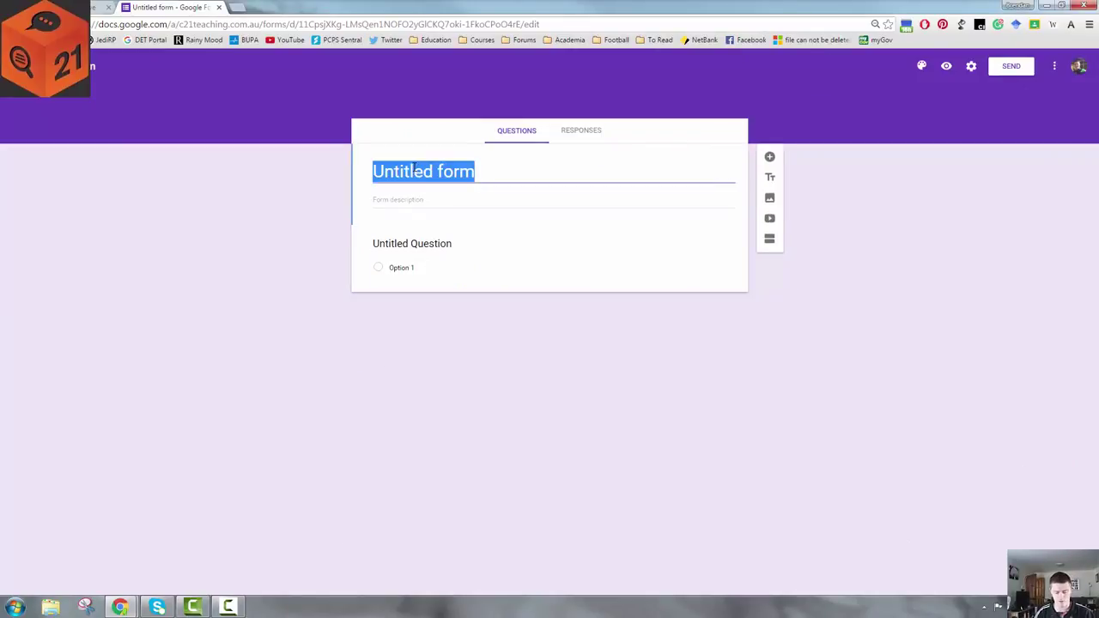
pyautogui.write('Test form')
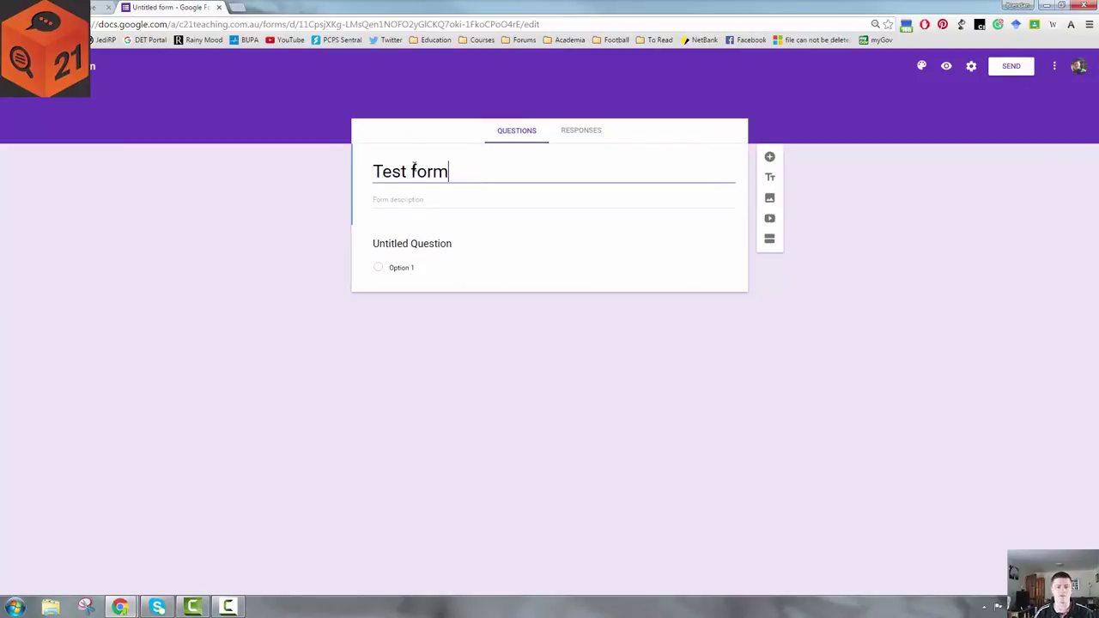
pyautogui.click(434, 245)
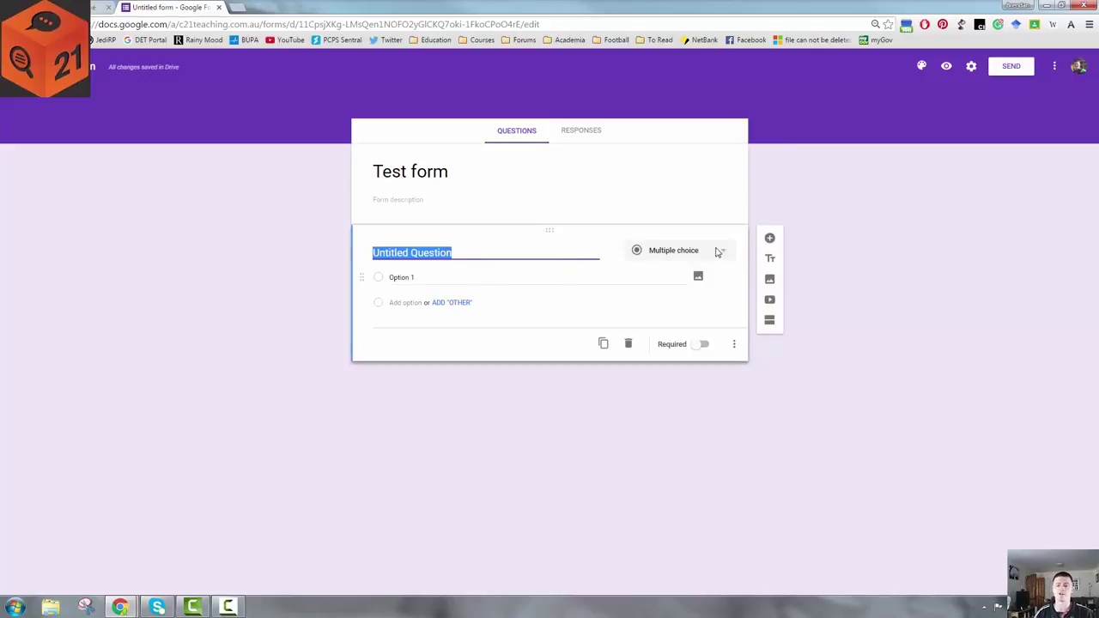
pyautogui.click(770, 240)
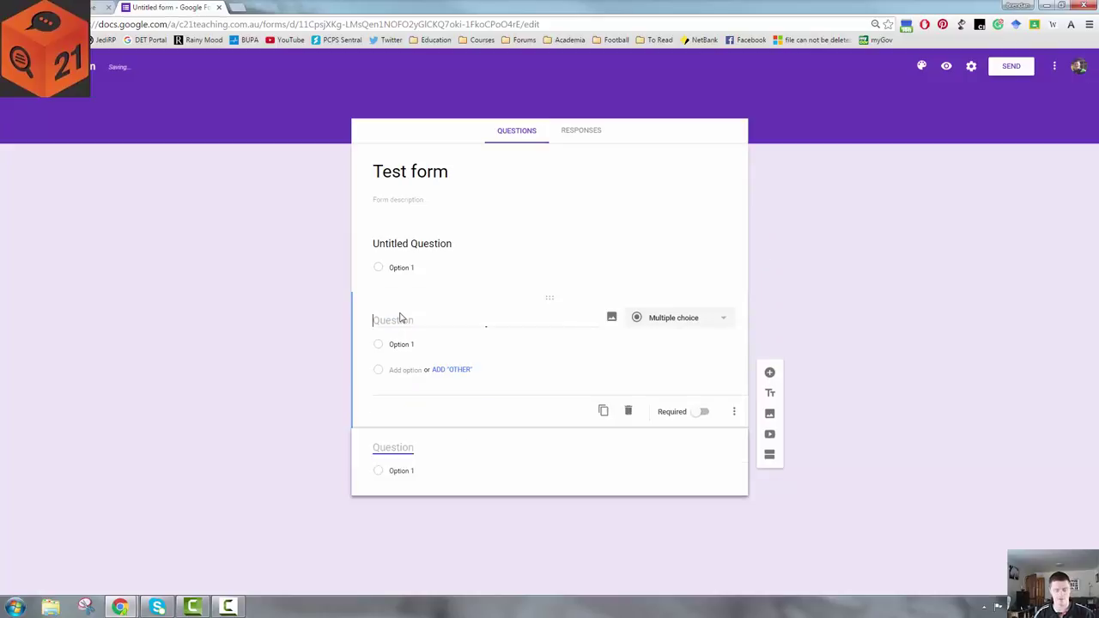
# - Name the first two questions '1' and '2', giving each three answer options
pyautogui.click(406, 242)
pyautogui.write('1')
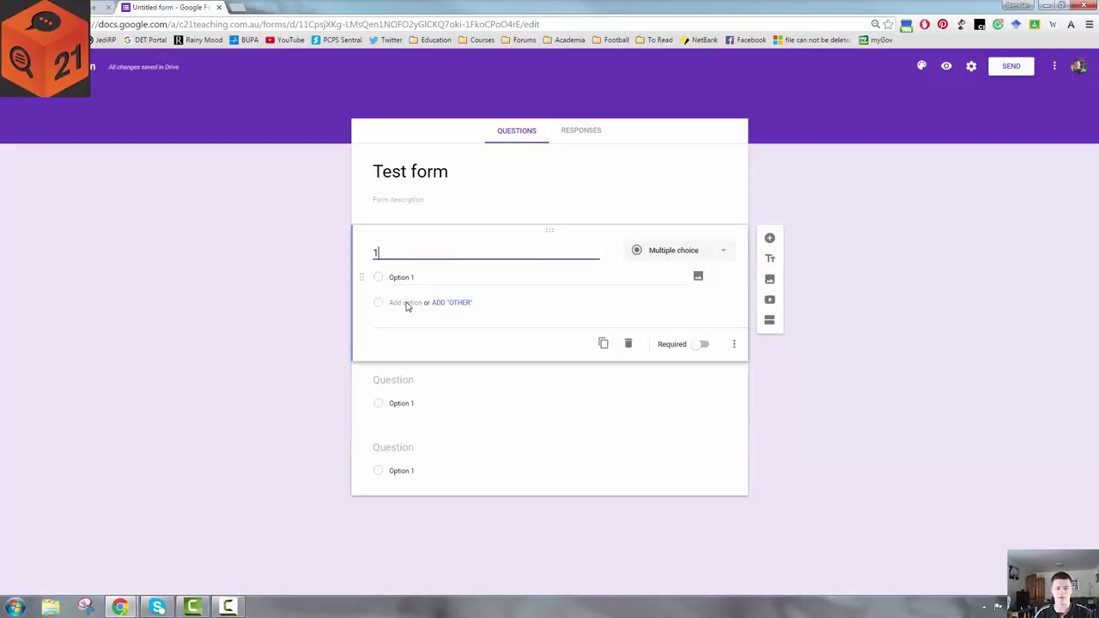
pyautogui.click(406, 302)
pyautogui.click(408, 333)
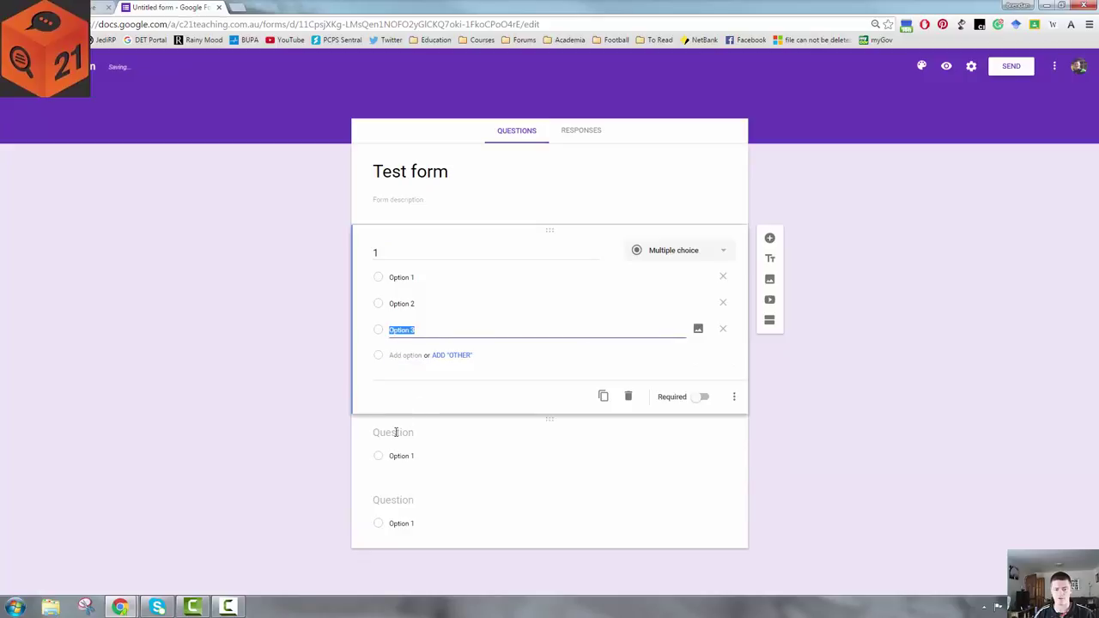
pyautogui.click(396, 431)
pyautogui.write('2')
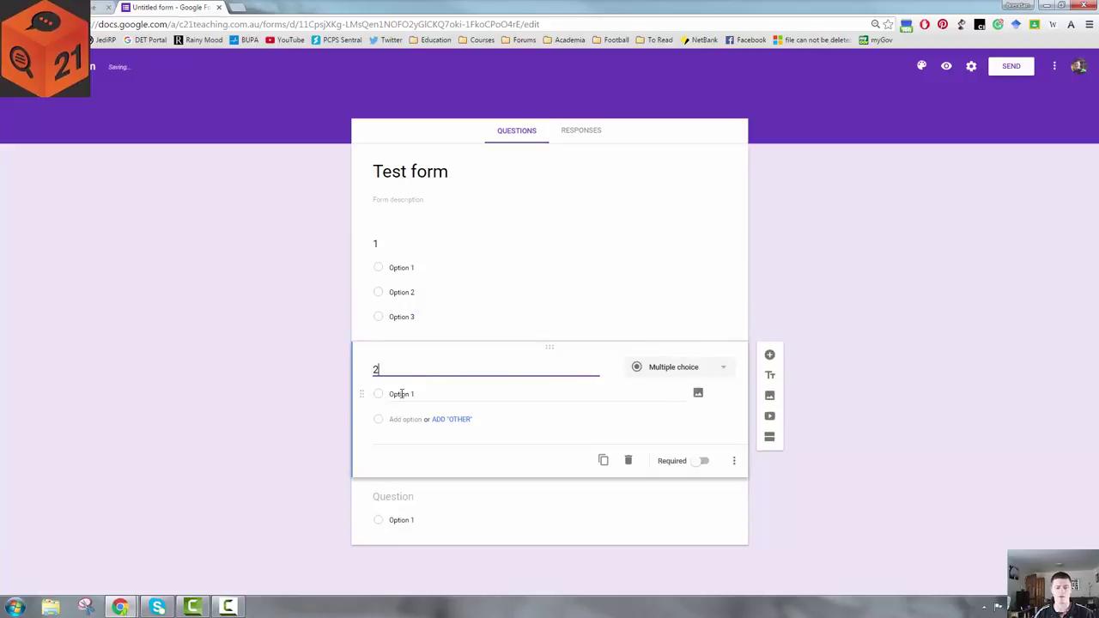
pyautogui.click(408, 420)
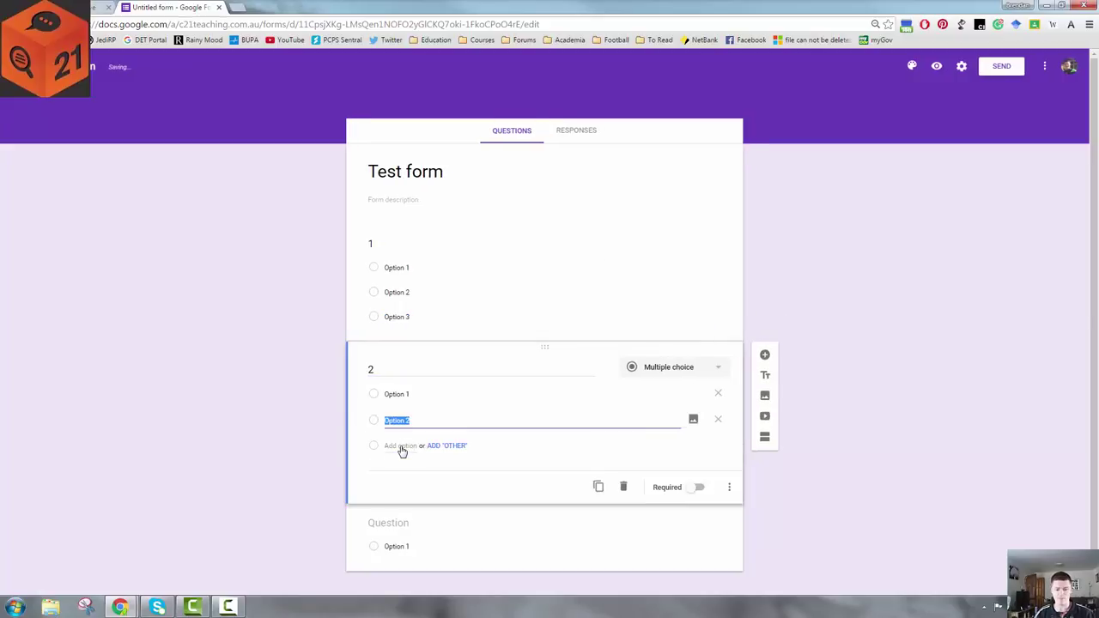
pyautogui.click(400, 449)
# - Name the third question '3' and give it three answer options
pyautogui.click(403, 520)
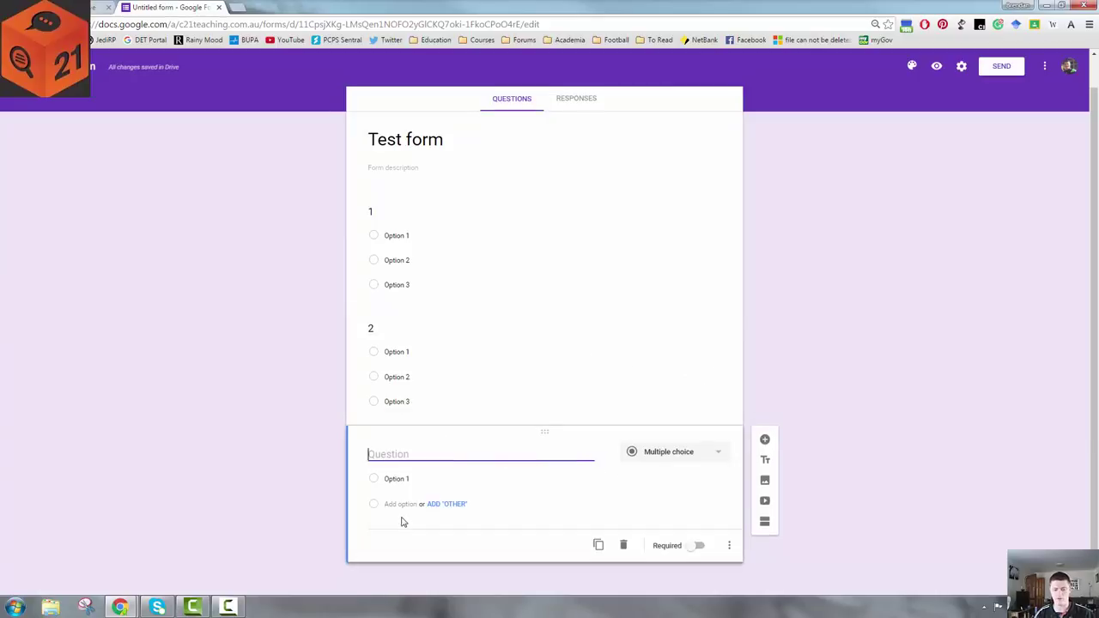
pyautogui.write('3')
pyautogui.click(401, 504)
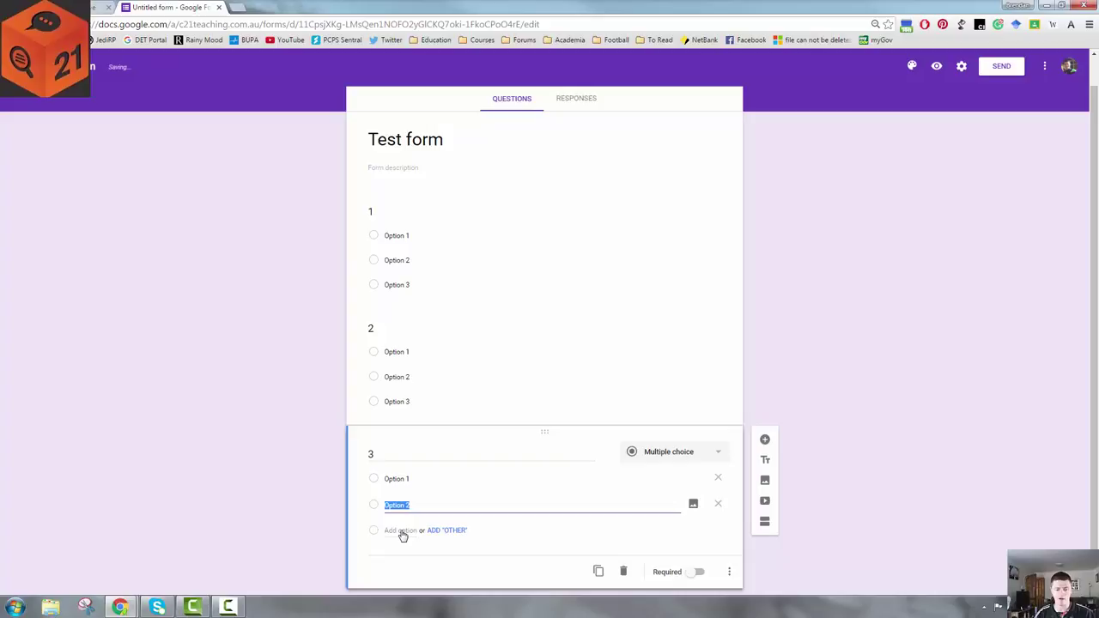
pyautogui.click(401, 531)
pyautogui.click(956, 319)
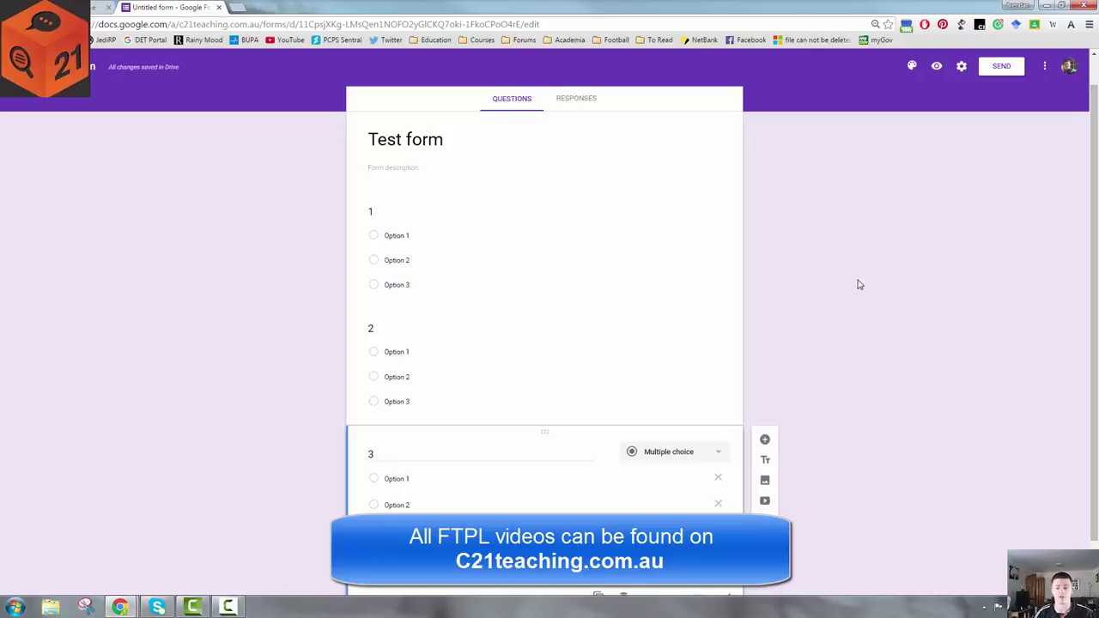
# - Make questions 3, 2 and 1 required
pyautogui.scroll(-1, 858, 284)
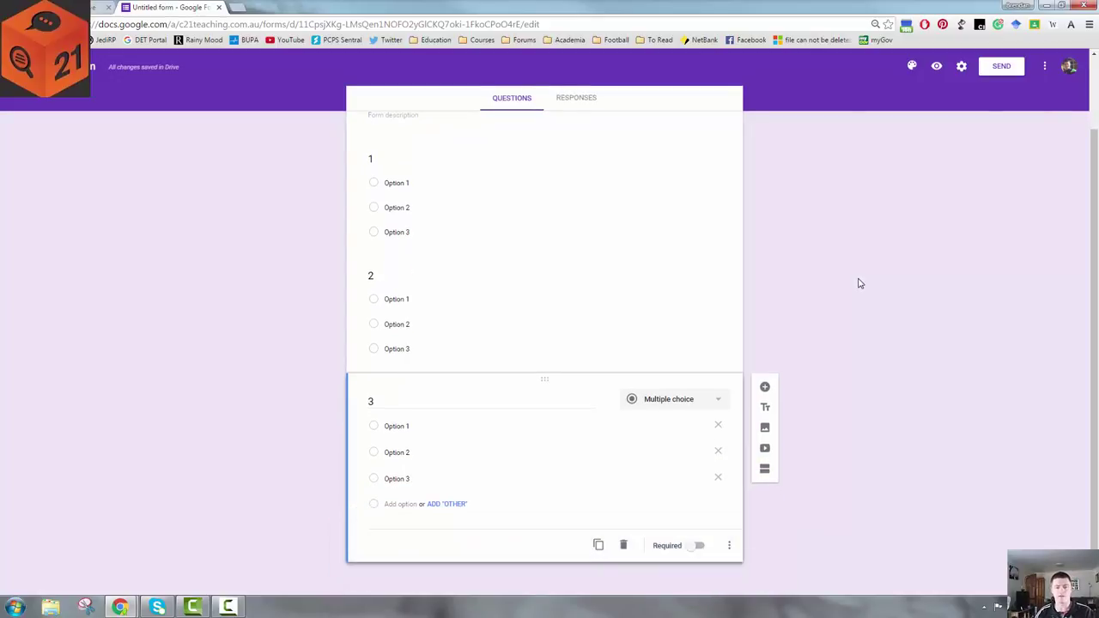
pyautogui.click(691, 551)
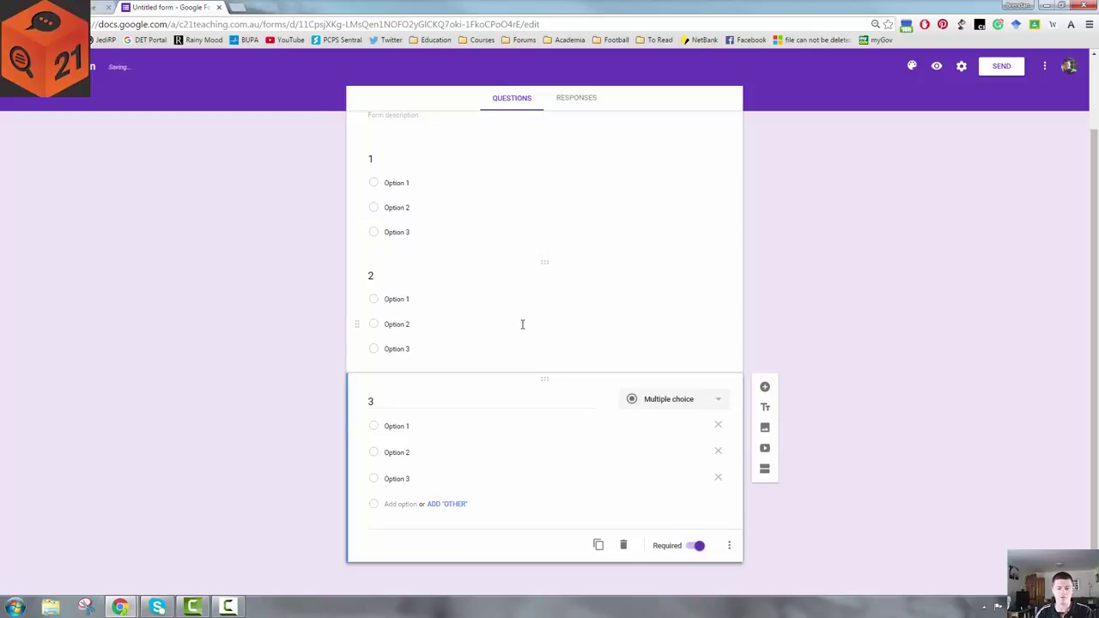
pyautogui.click(521, 324)
pyautogui.click(697, 428)
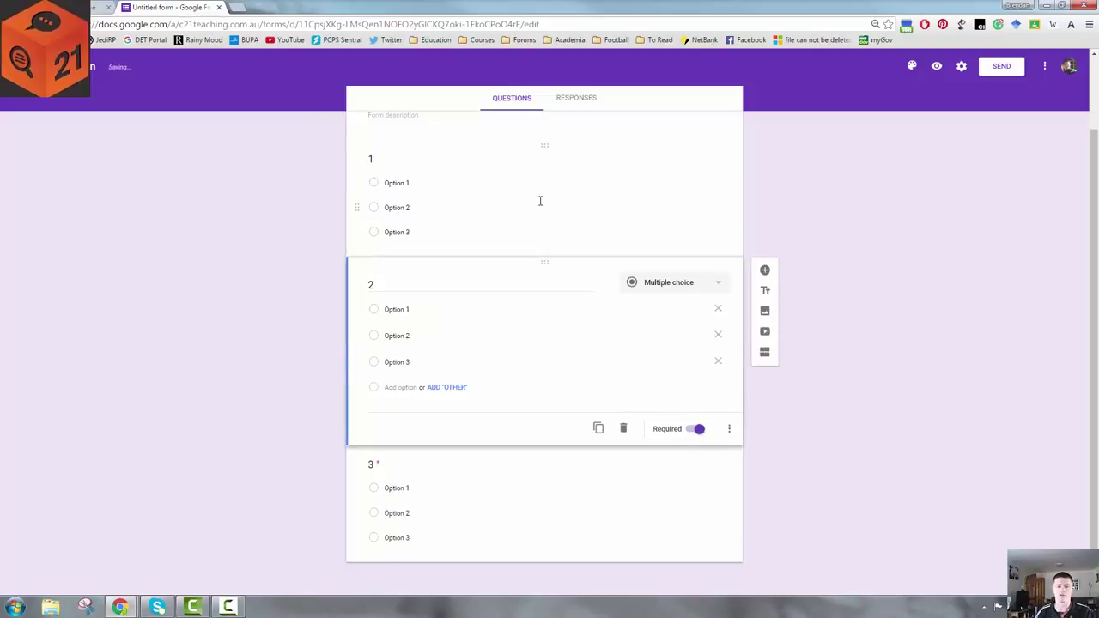
pyautogui.click(540, 201)
pyautogui.click(696, 312)
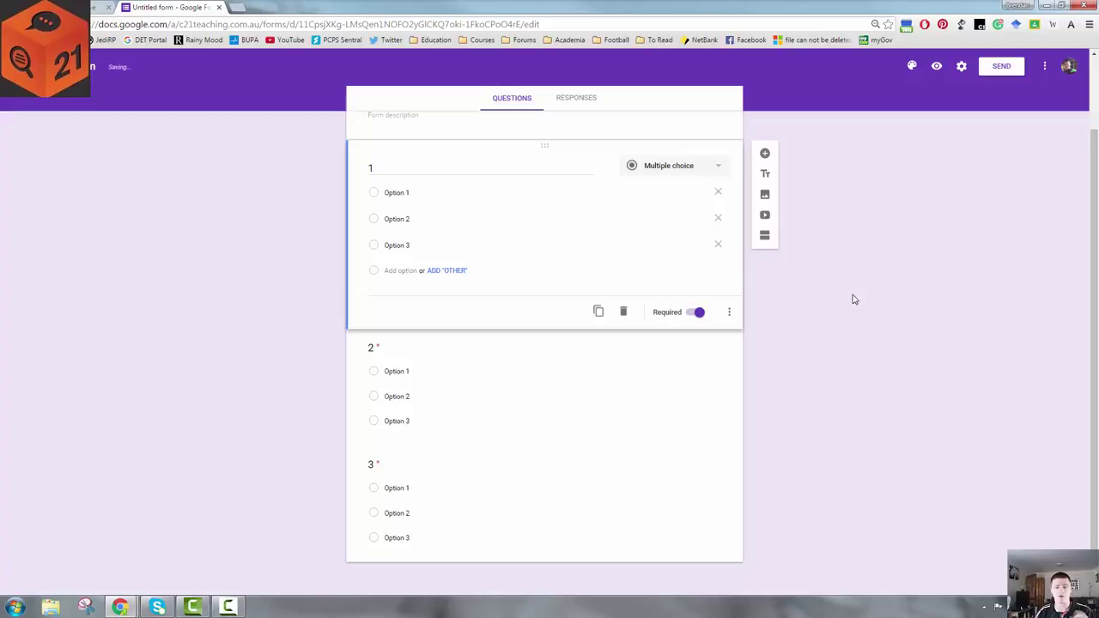
pyautogui.scroll(1, 863, 257)
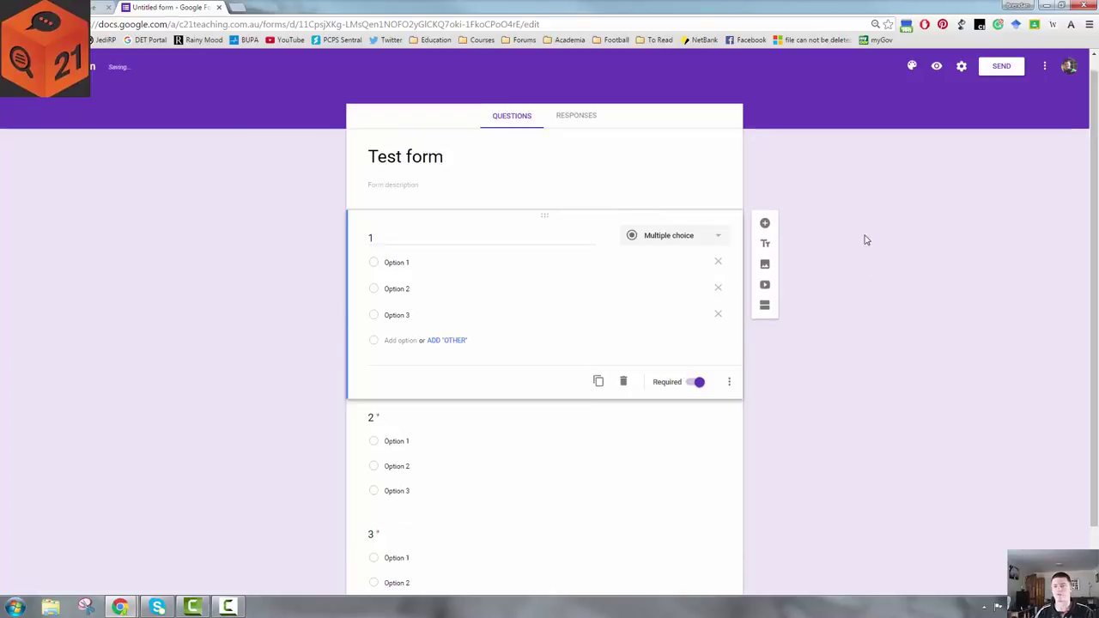
# - In General settings, enable email collection, a 1-response limit and respondent summary charts
pyautogui.click(963, 68)
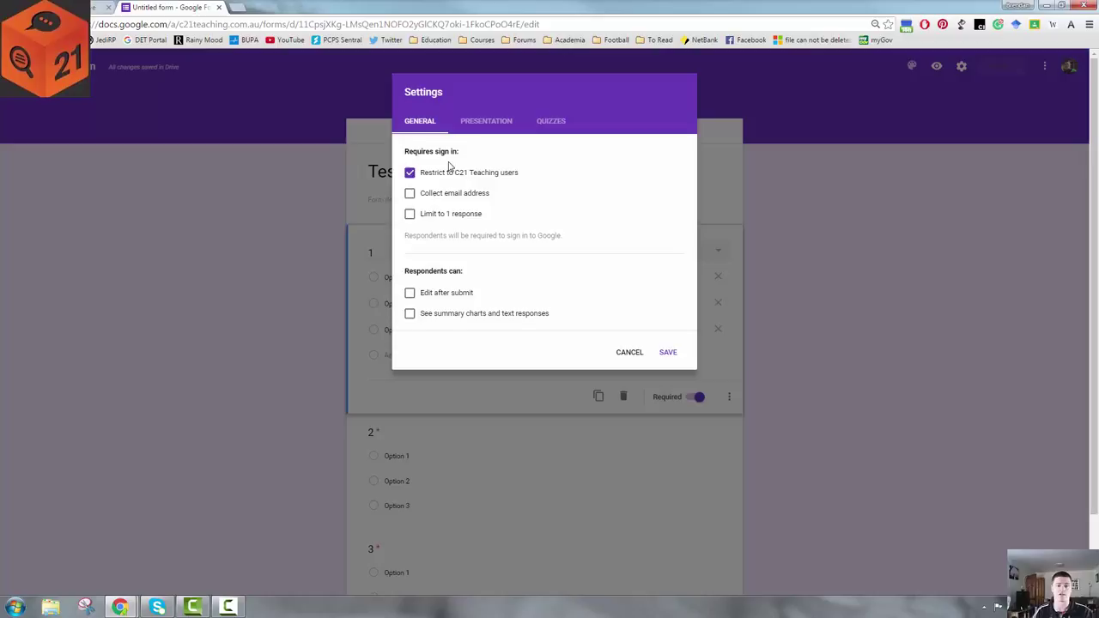
pyautogui.click(409, 193)
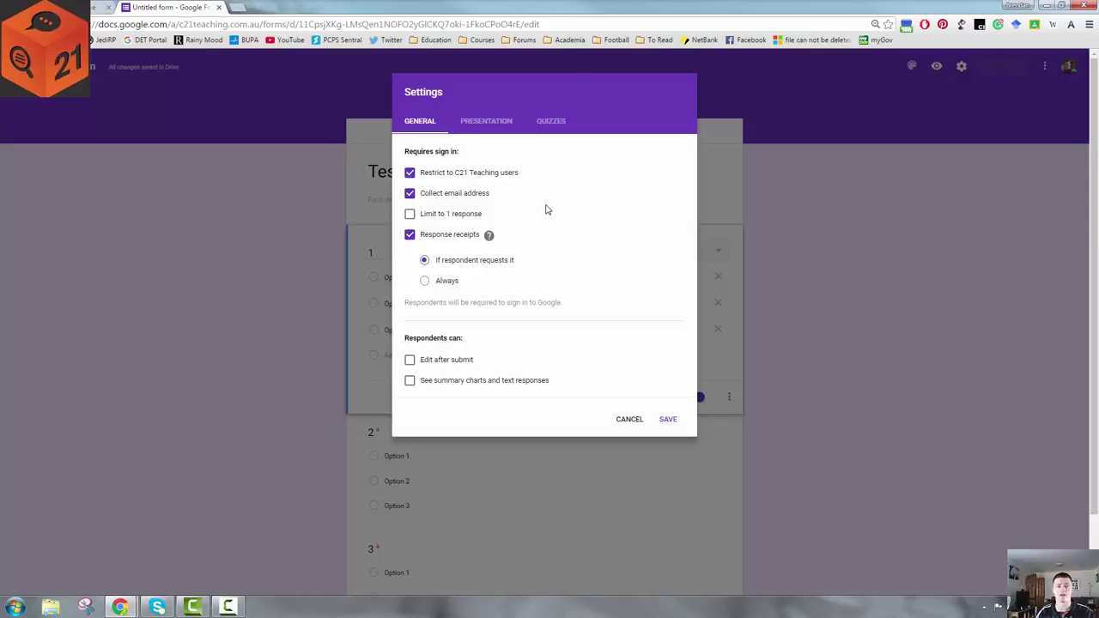
pyautogui.click(410, 213)
pyautogui.click(410, 383)
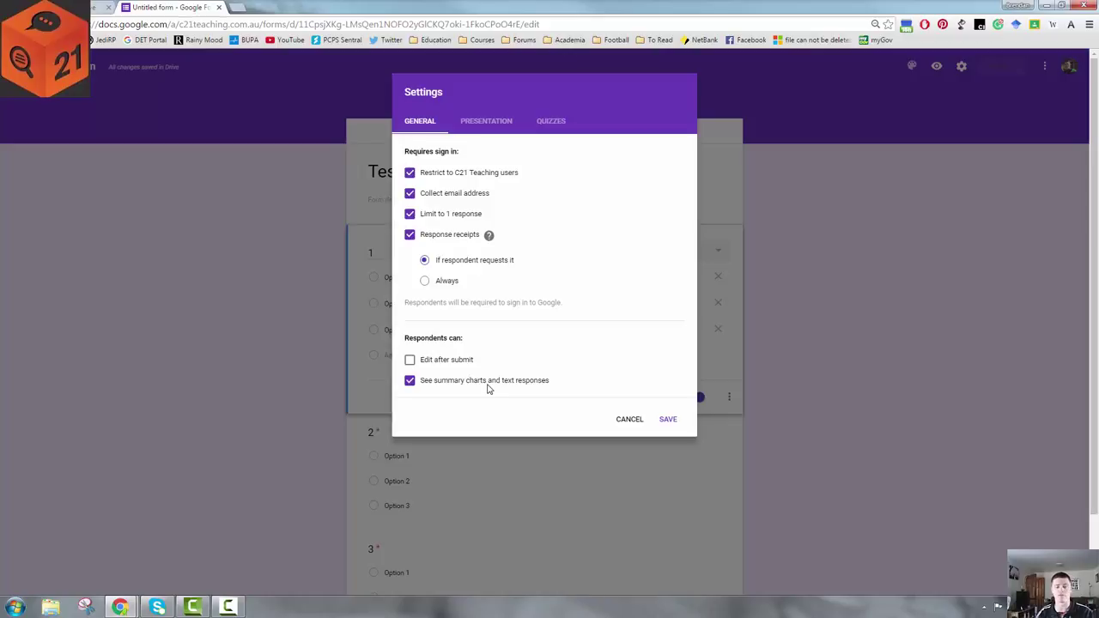
# - Switch on 'Make this a quiz' with immediate grade release and save the settings
pyautogui.click(491, 123)
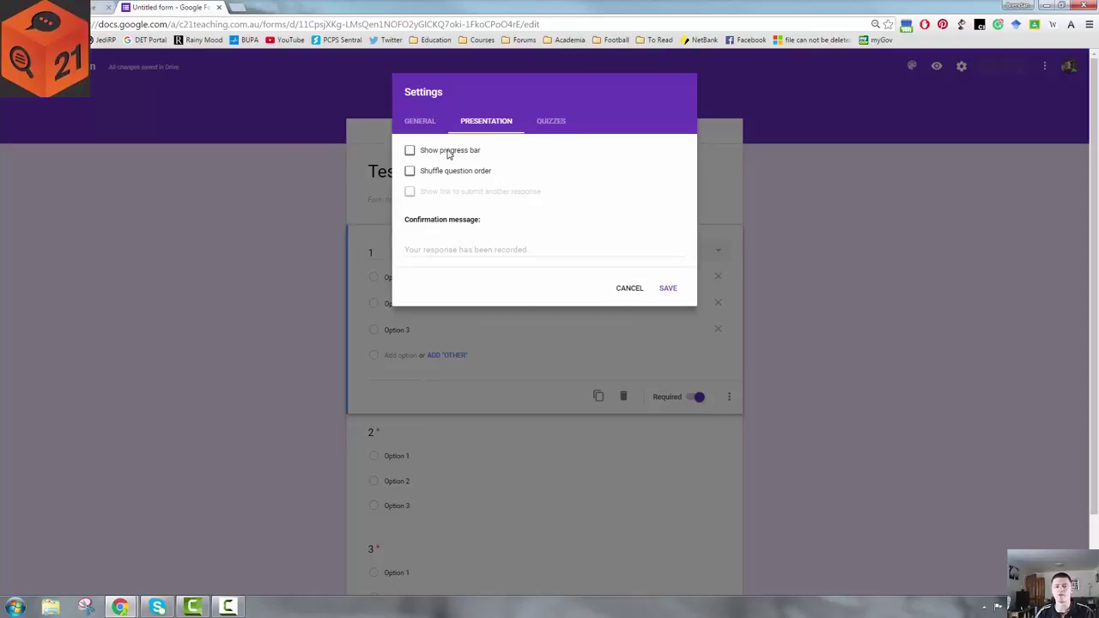
pyautogui.click(556, 125)
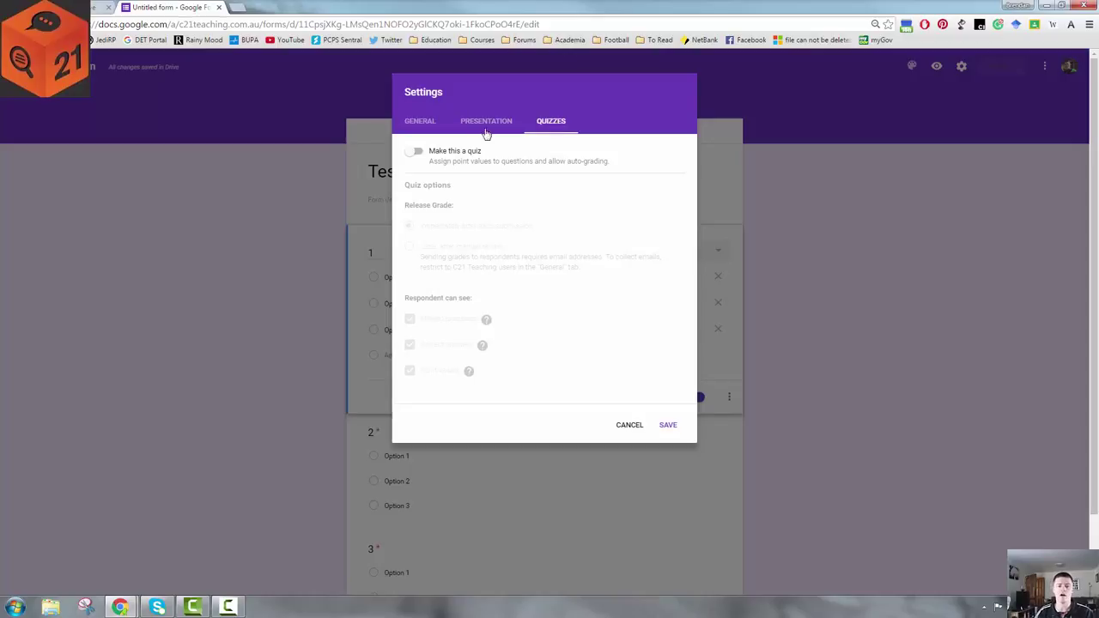
pyautogui.click(417, 153)
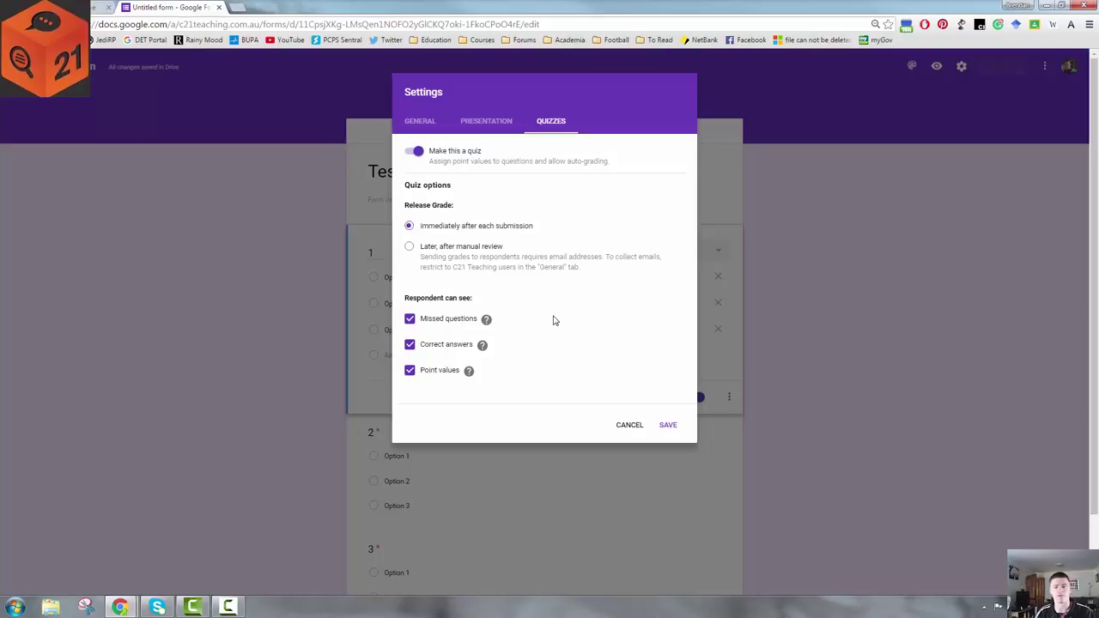
pyautogui.click(668, 426)
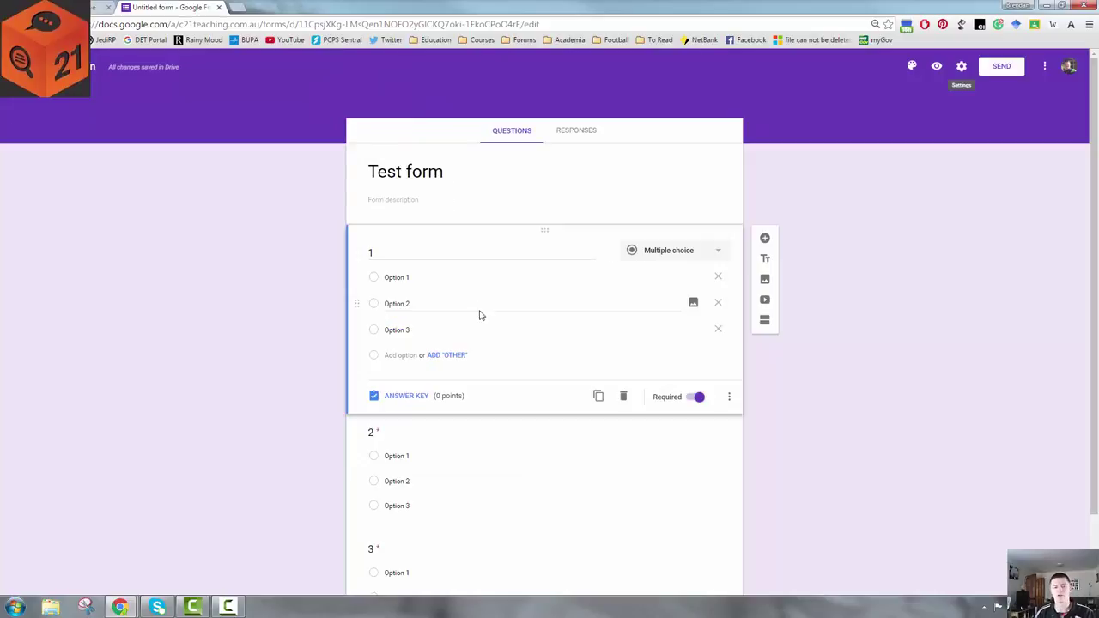
# - Give questions 1 and 2 one point each in their answer keys
pyautogui.click(408, 395)
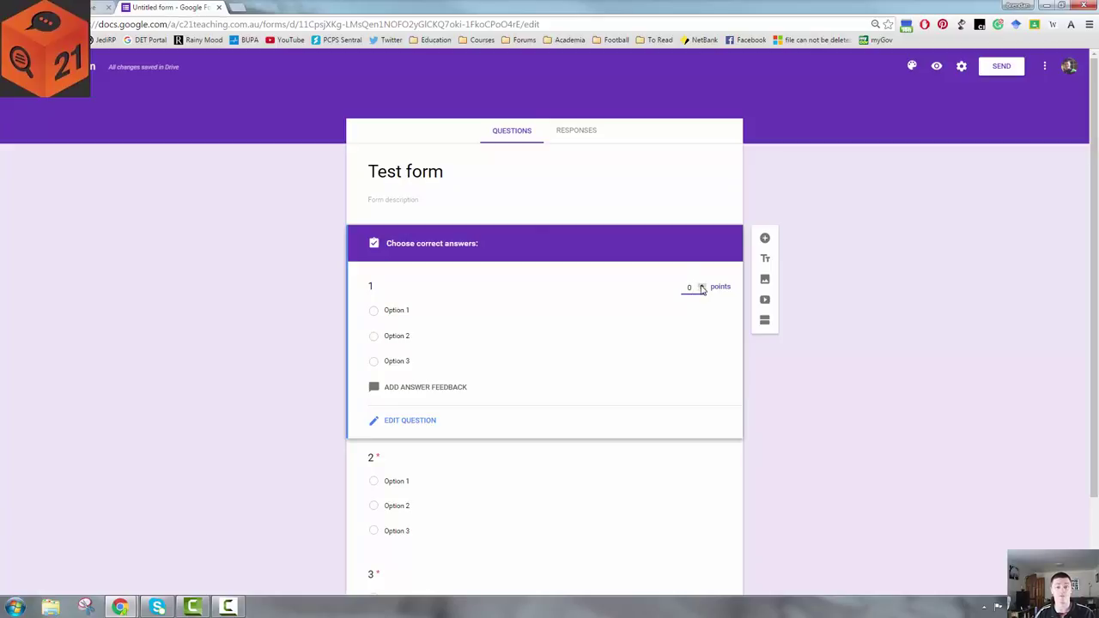
pyautogui.click(703, 290)
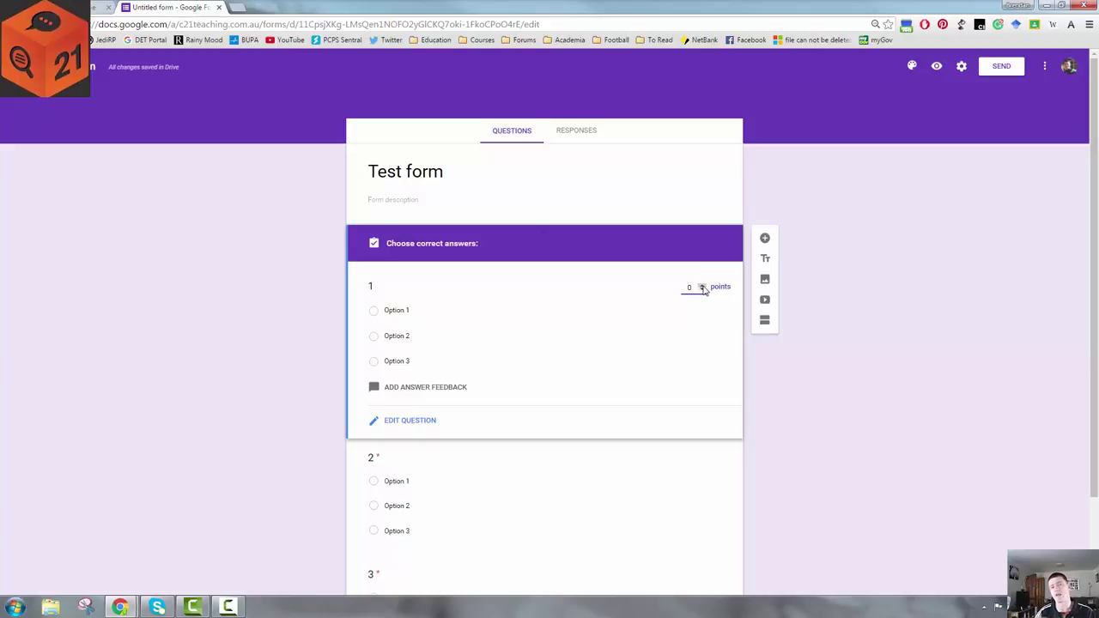
pyautogui.click(702, 289)
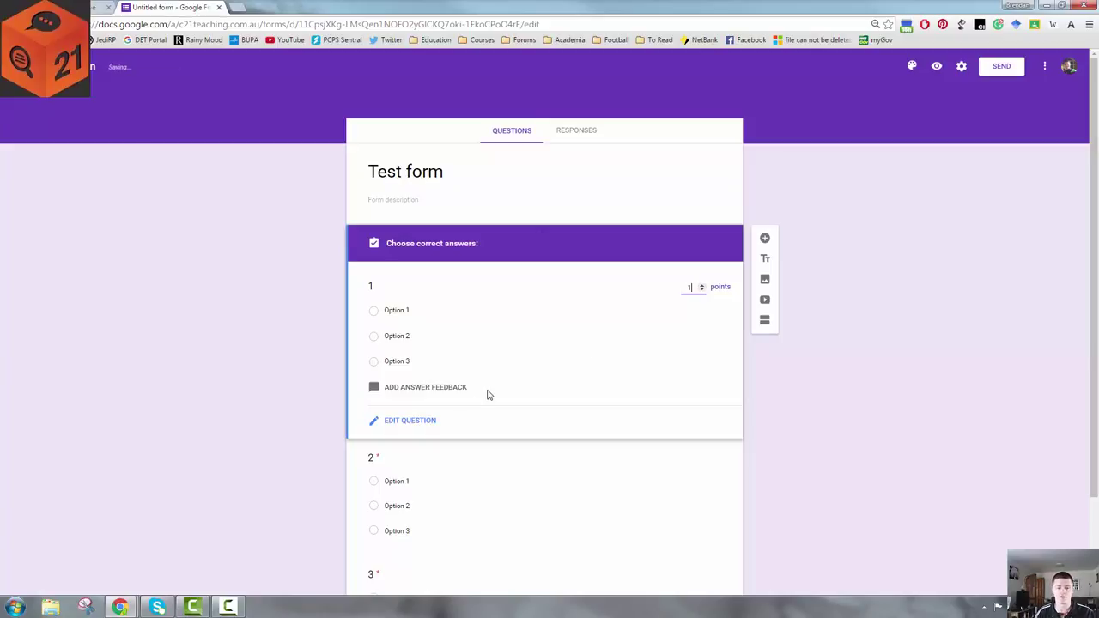
pyautogui.scroll(-1, 486, 392)
pyautogui.click(472, 394)
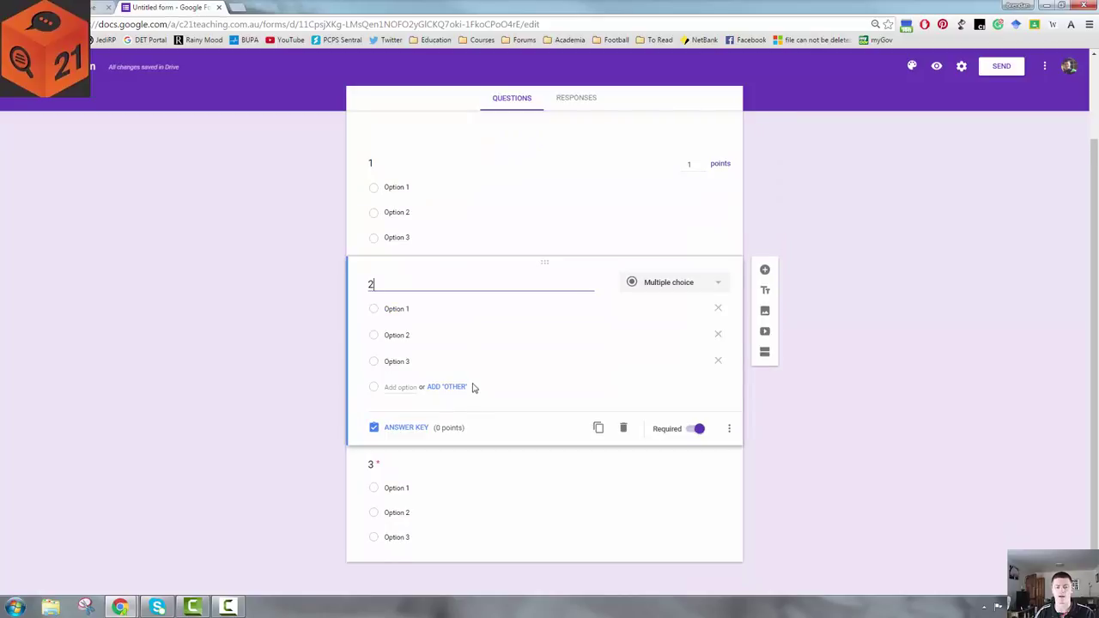
pyautogui.click(405, 427)
pyautogui.click(701, 327)
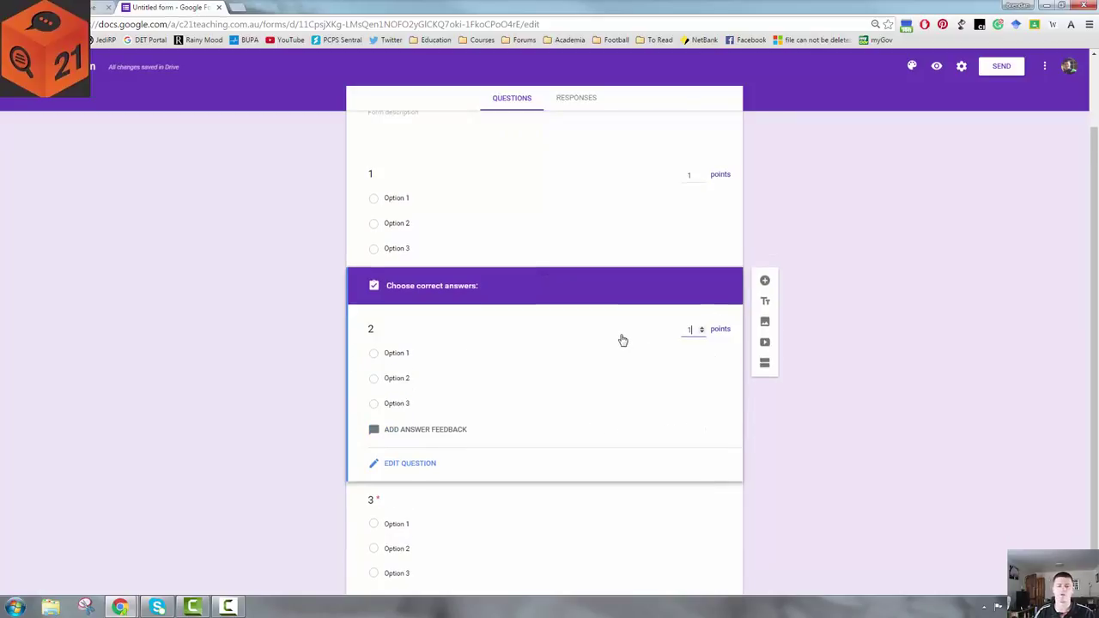
pyautogui.scroll(-1, 601, 360)
# - Mark Option 2 correct for question 3 and make it worth 1 point
pyautogui.click(463, 468)
pyautogui.click(406, 545)
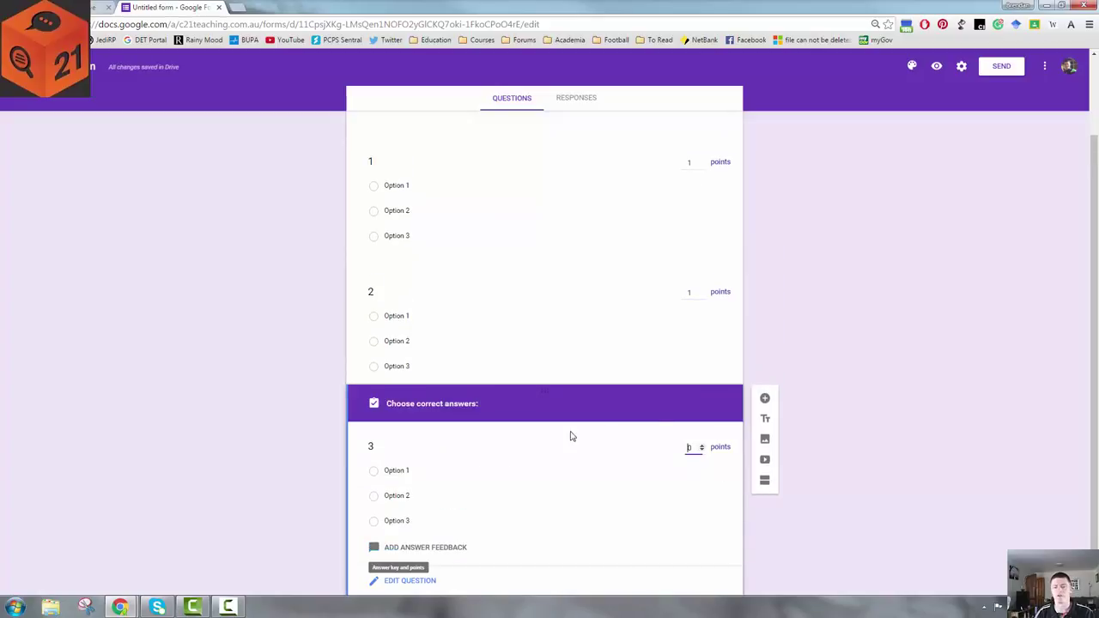
pyautogui.click(686, 497)
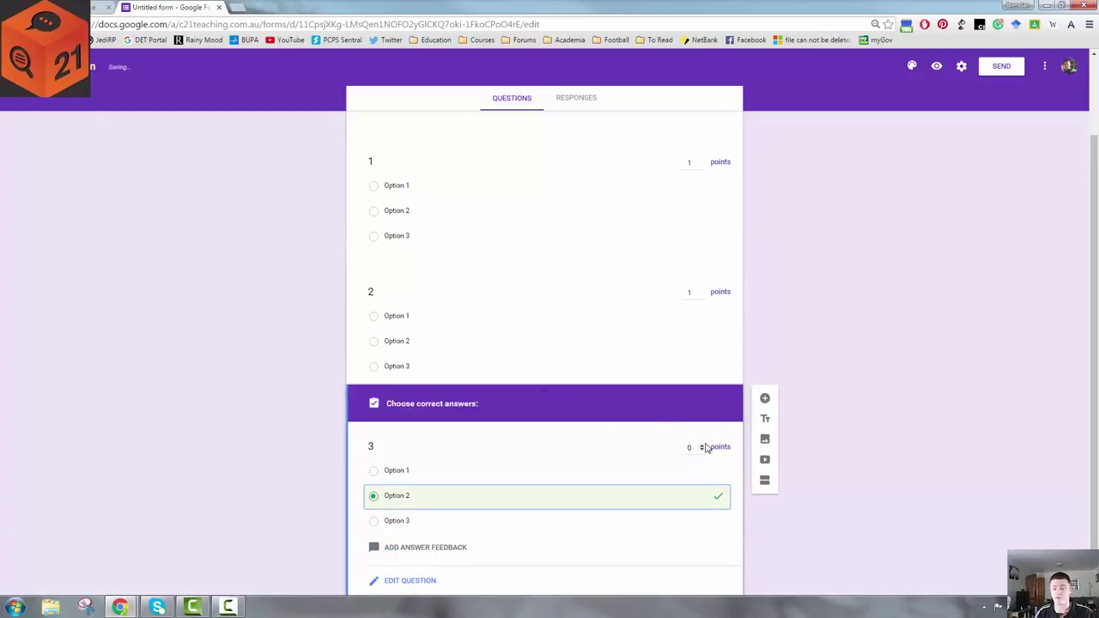
pyautogui.click(701, 448)
# - Mark Option 2 correct for question 2 and Option 1 for question 1
pyautogui.click(456, 338)
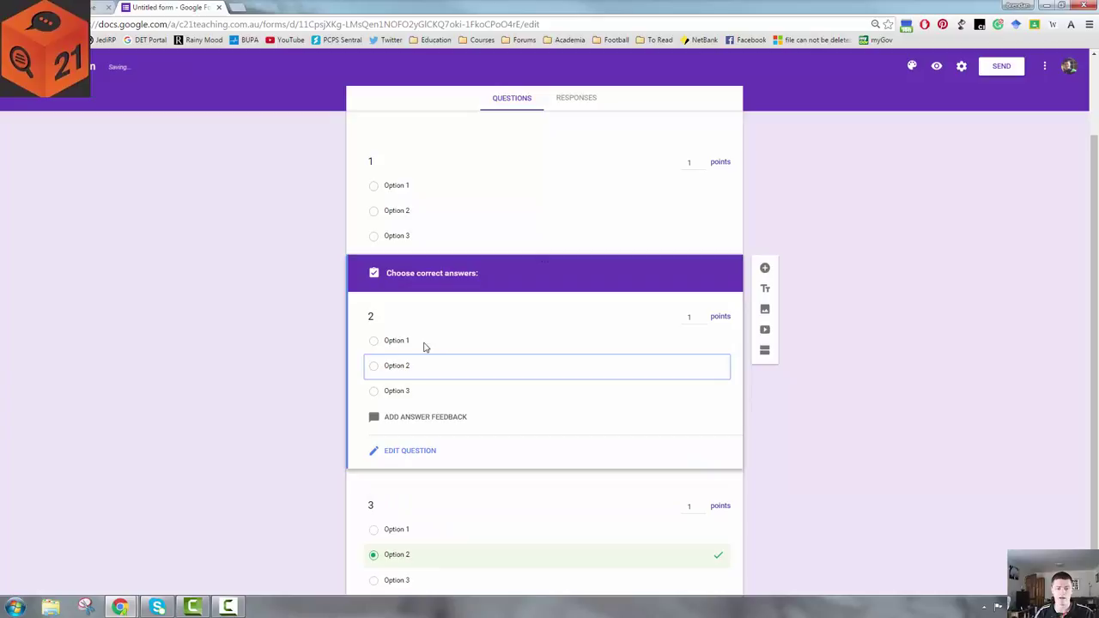
pyautogui.click(405, 369)
pyautogui.click(486, 206)
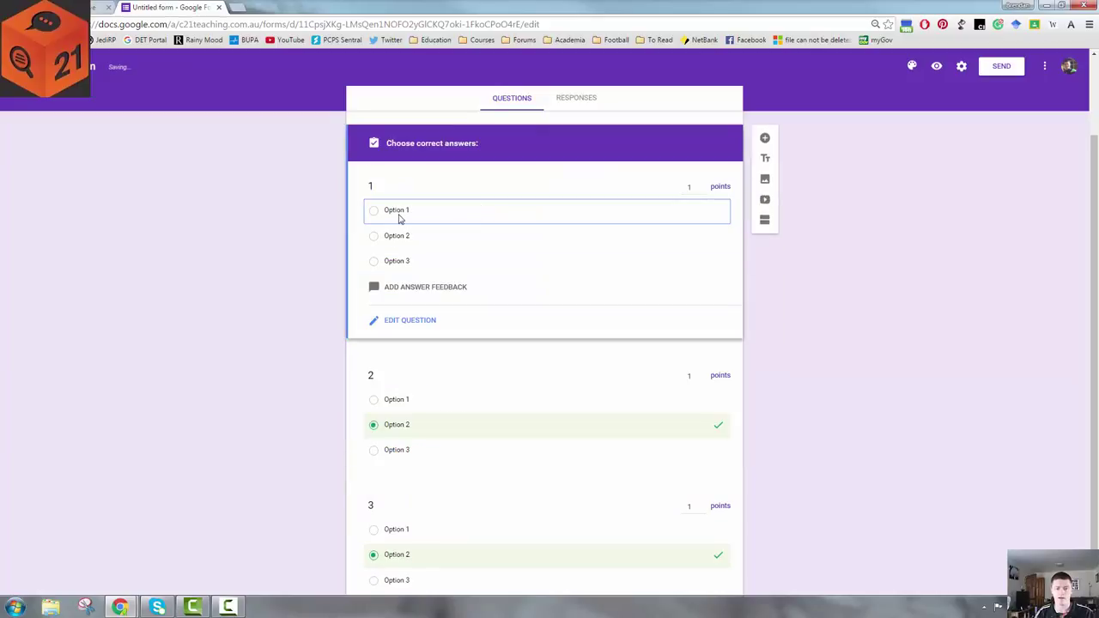
pyautogui.click(398, 213)
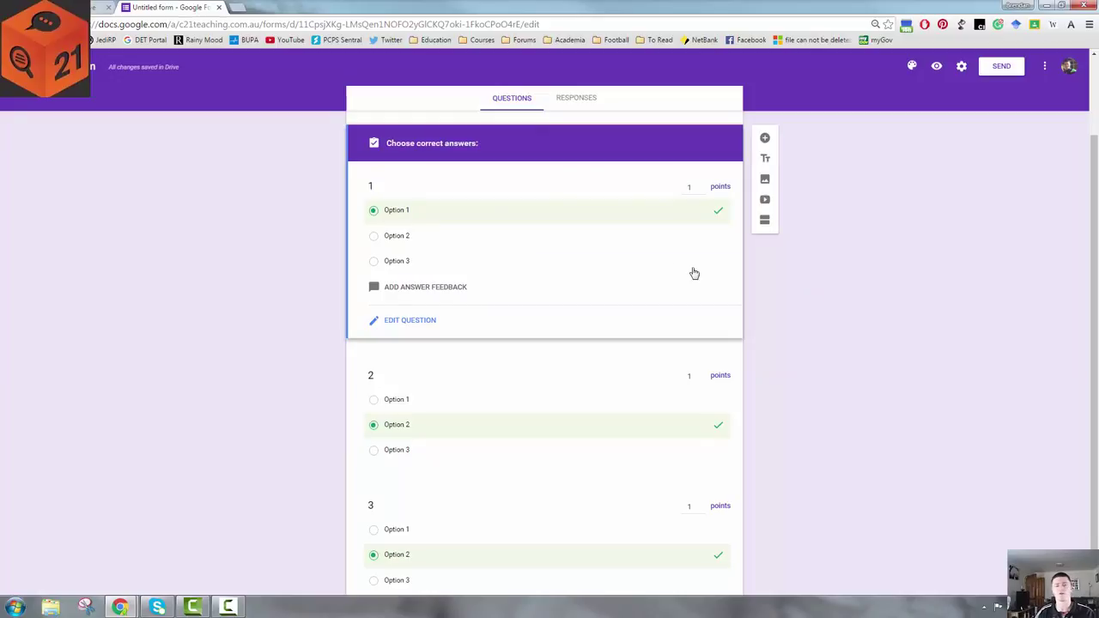
pyautogui.scroll(-1, 547, 258)
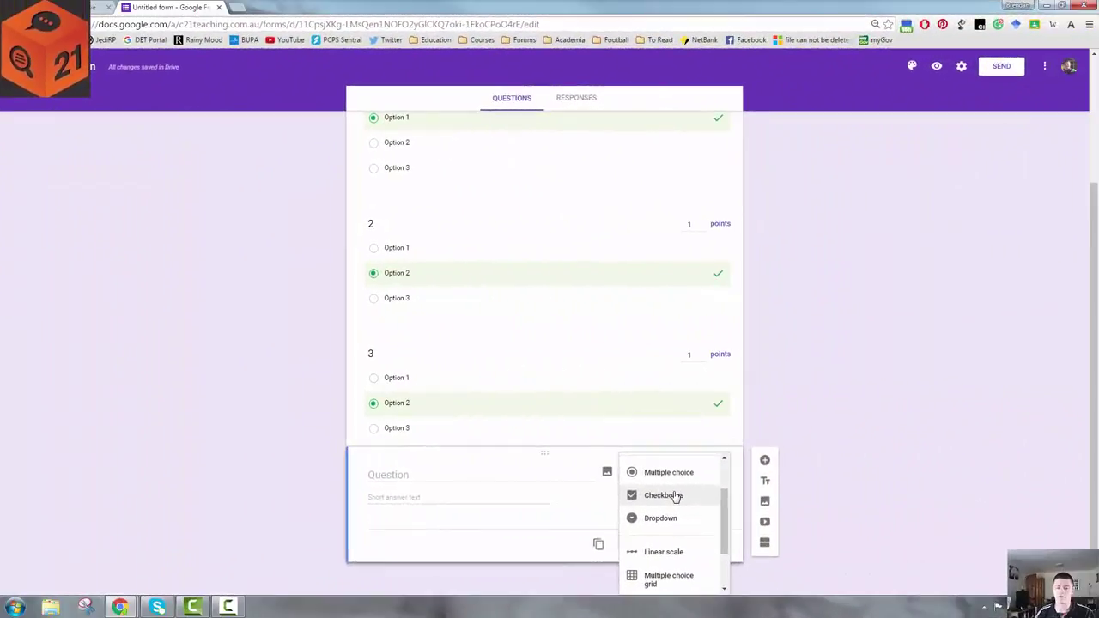
pyautogui.click(663, 493)
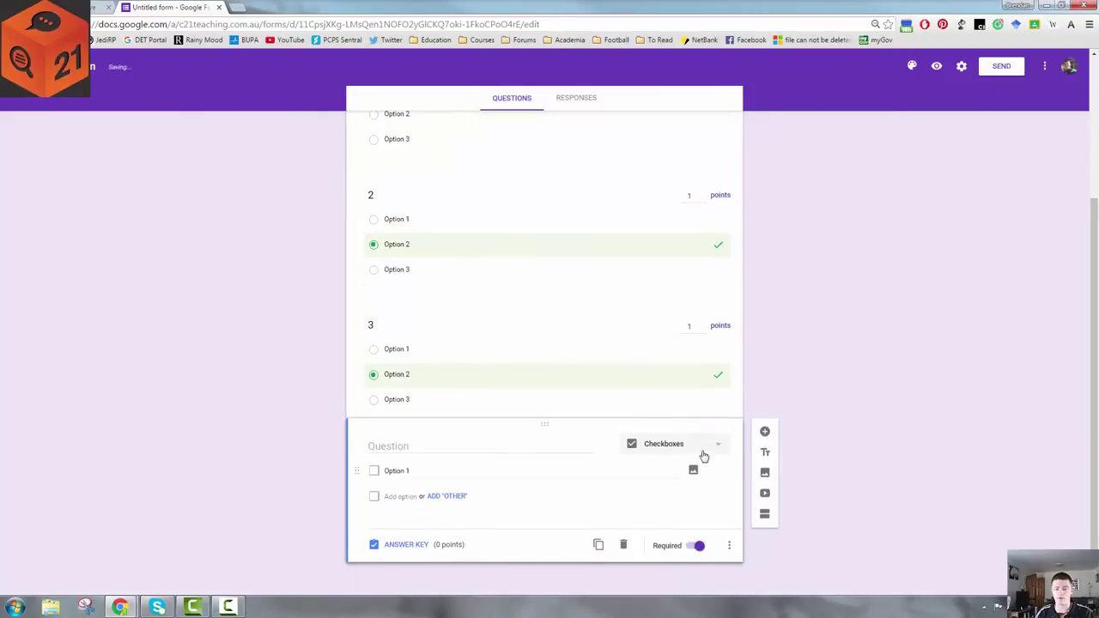
pyautogui.click(715, 446)
pyautogui.click(673, 470)
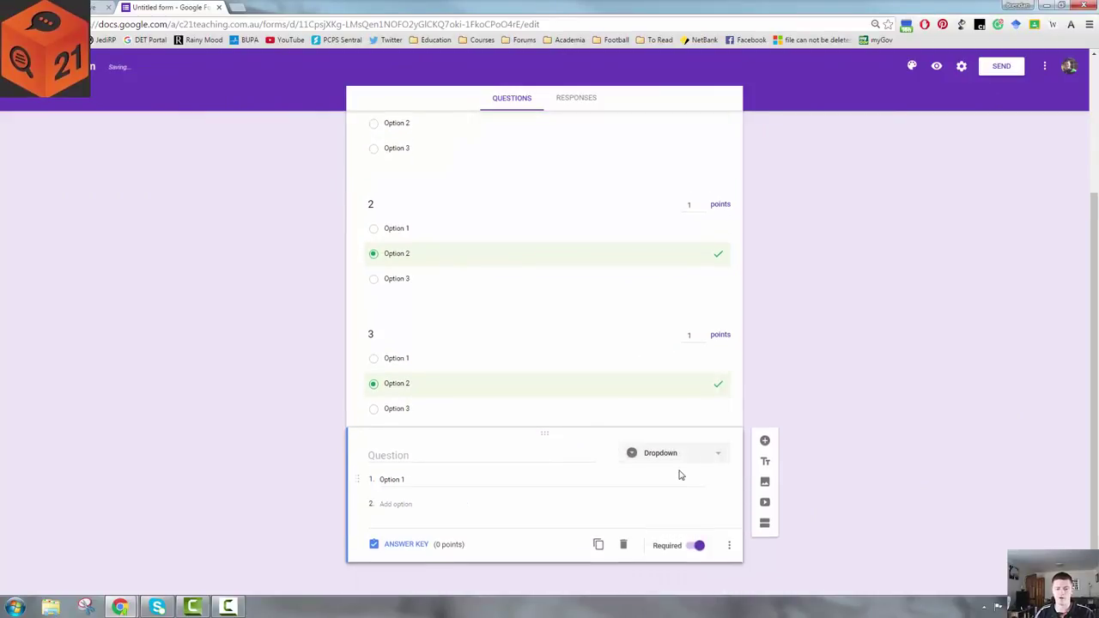
pyautogui.click(692, 456)
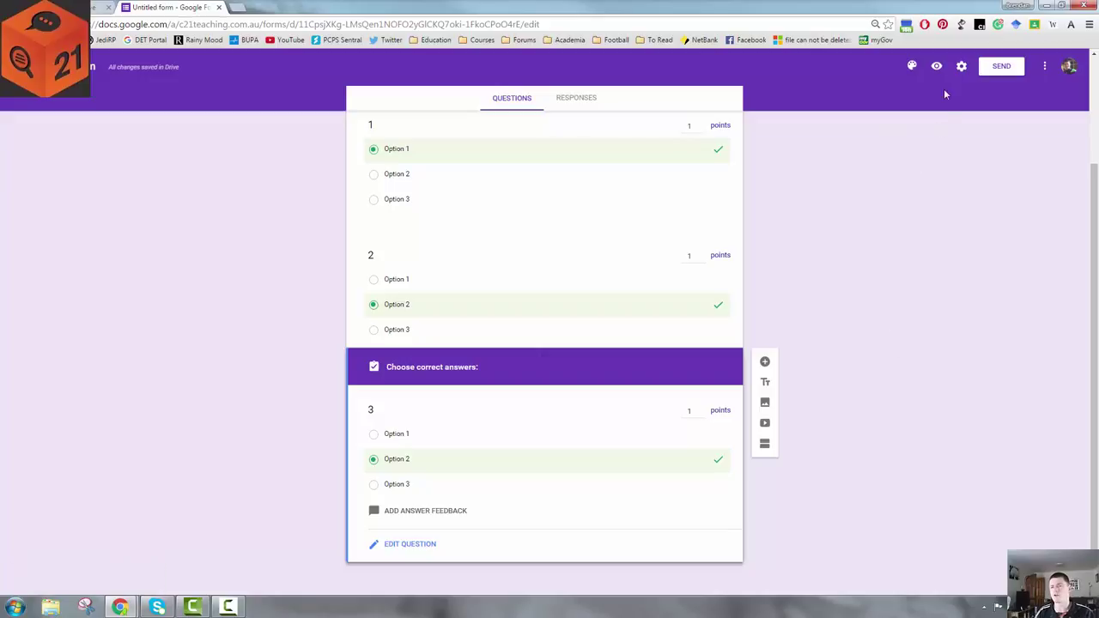
# - Preview Test form and switch to its respondent tab showing the three questions
pyautogui.click(937, 68)
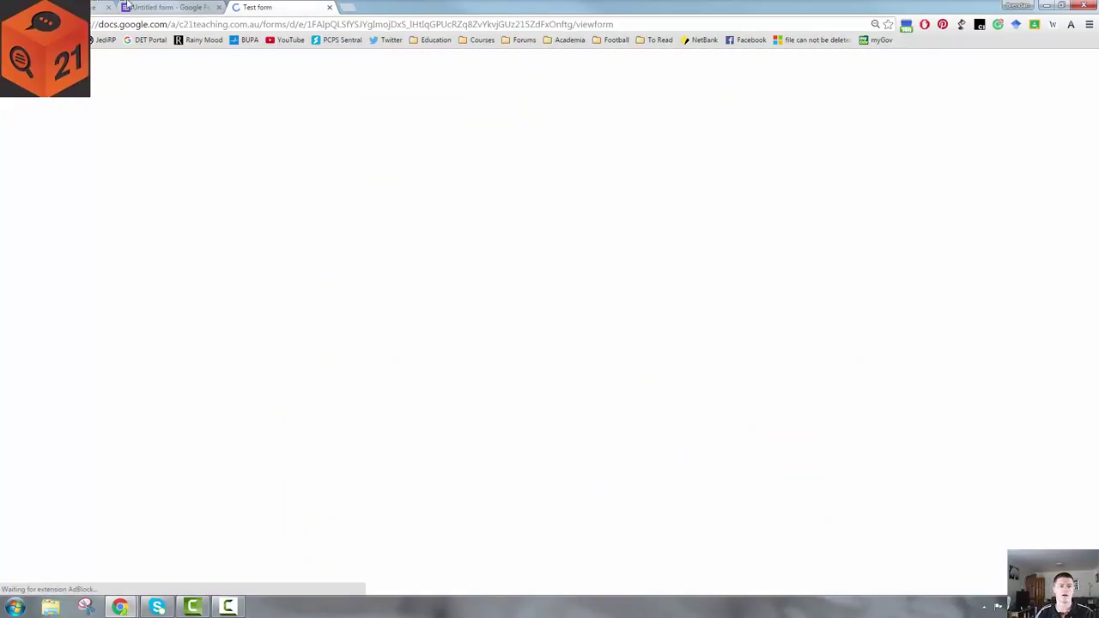
pyautogui.click(127, 6)
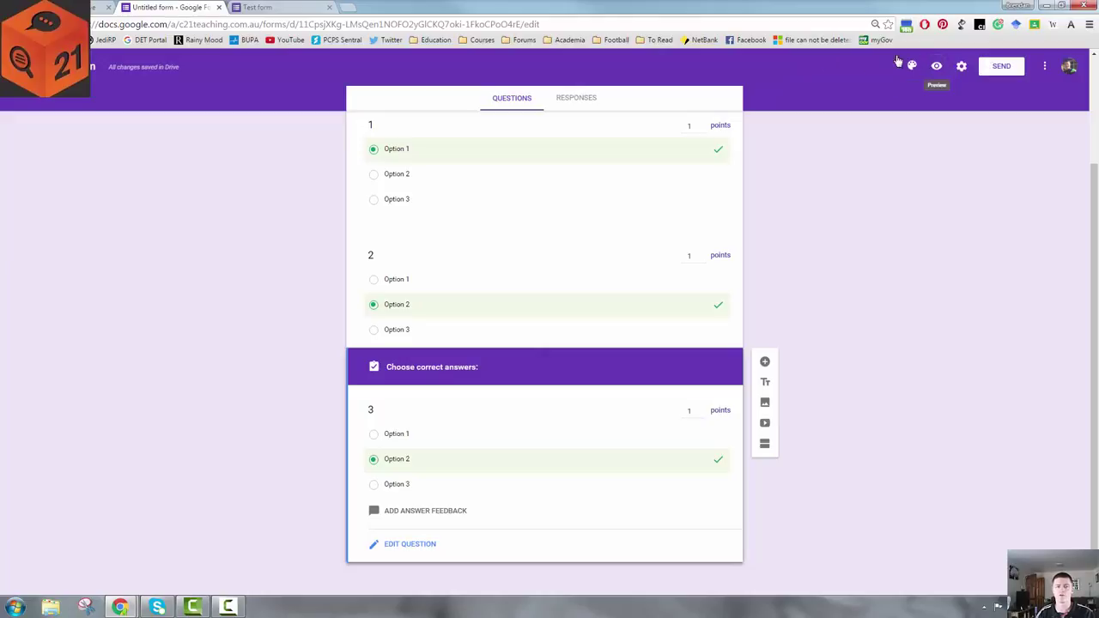
pyautogui.click(269, 6)
pyautogui.scroll(-1, 712, 204)
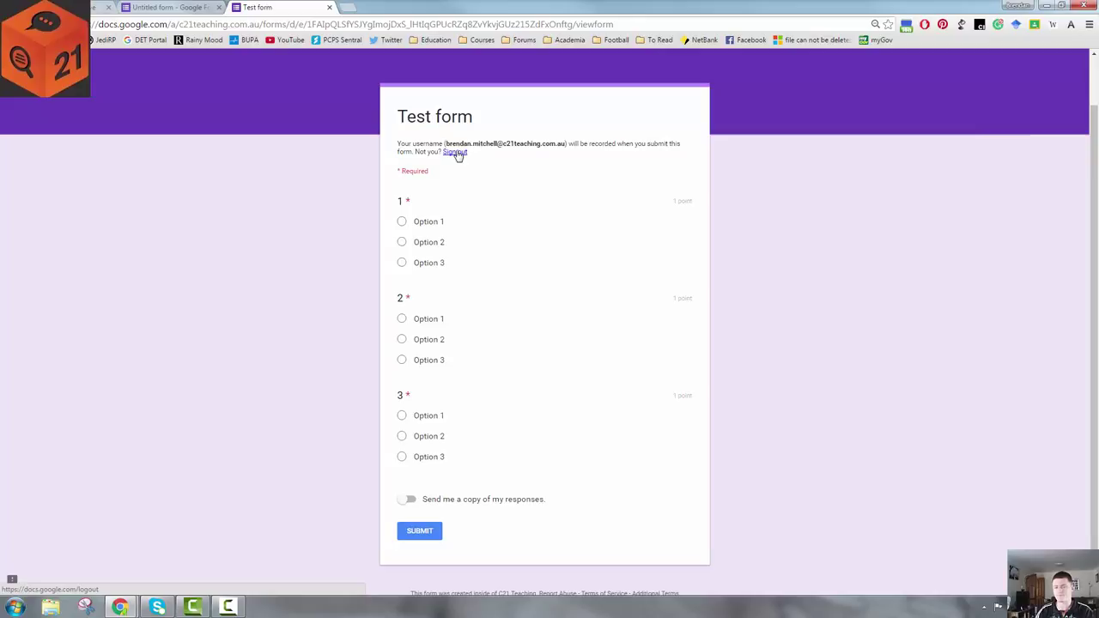
# - Choose Option 1 for question 1 and Option 3 for question 3, request an emailed copy, and submit
pyautogui.click(403, 224)
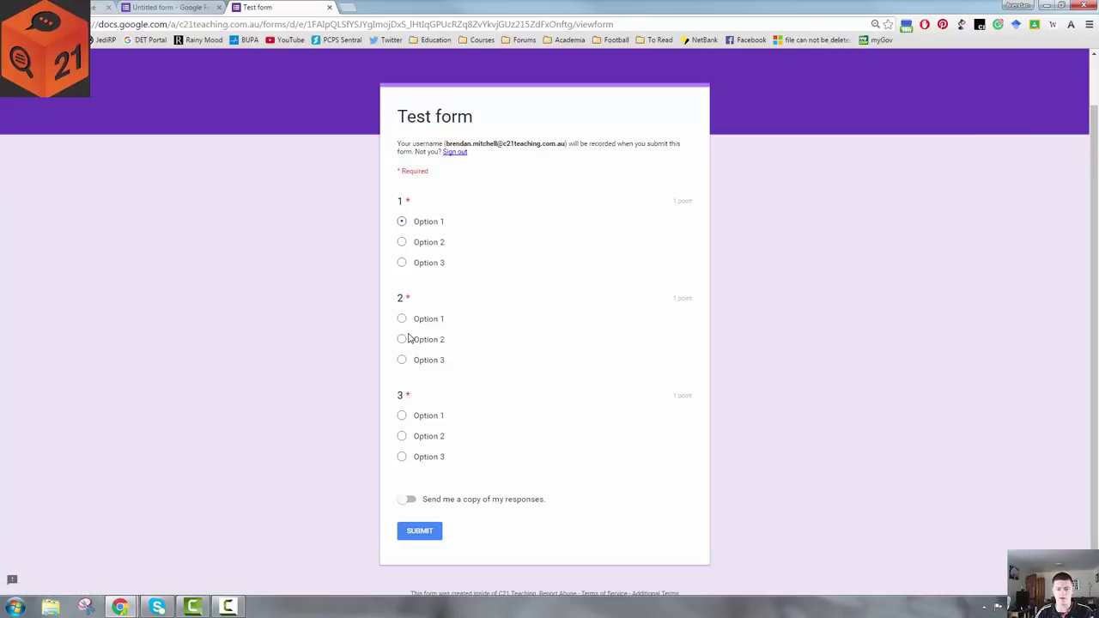
pyautogui.click(402, 437)
pyautogui.click(403, 457)
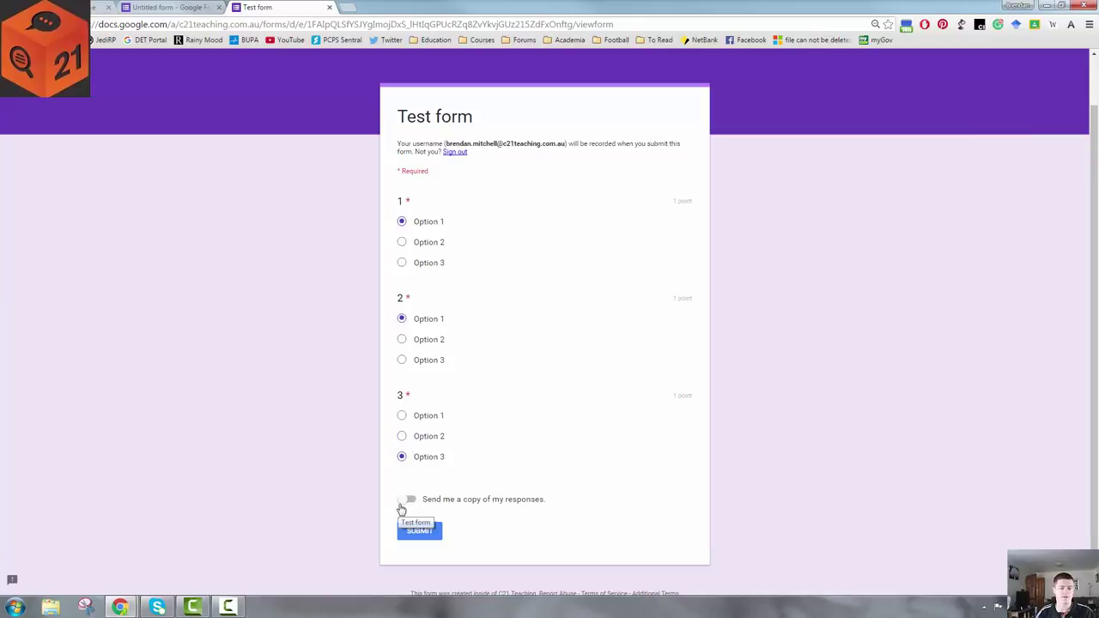
pyautogui.click(405, 499)
pyautogui.click(421, 529)
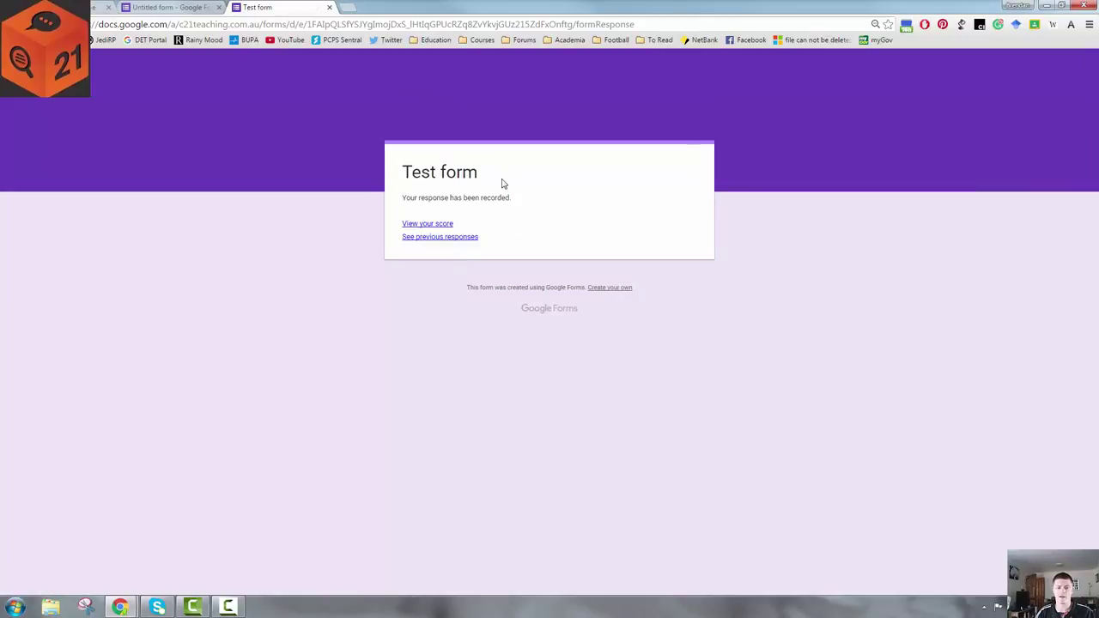
pyautogui.rightClick(437, 227)
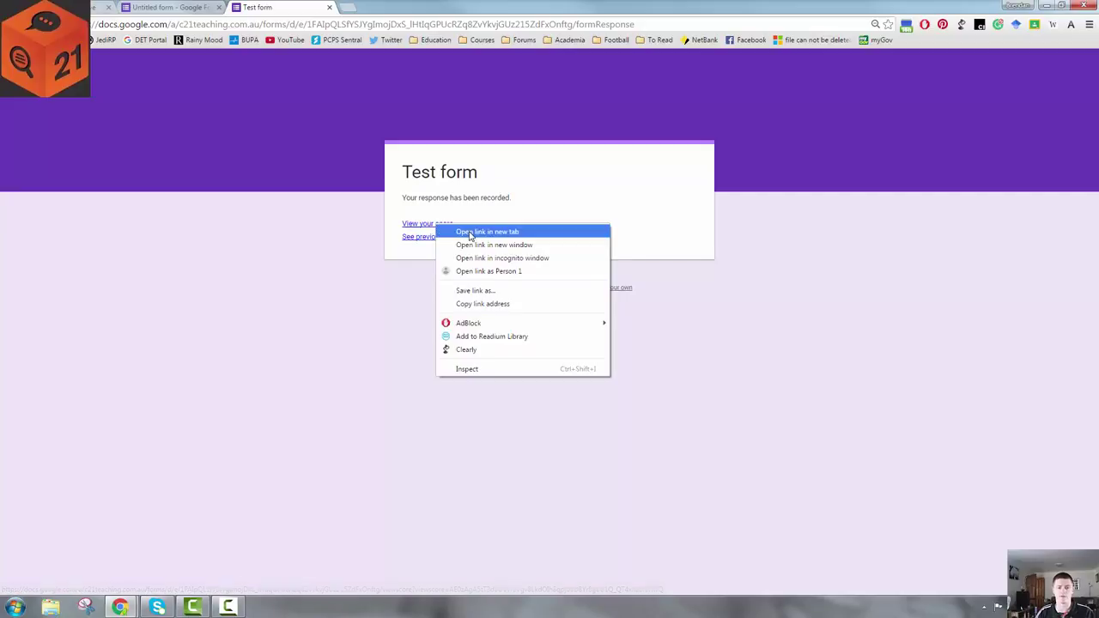
pyautogui.click(470, 228)
pyautogui.click(381, 7)
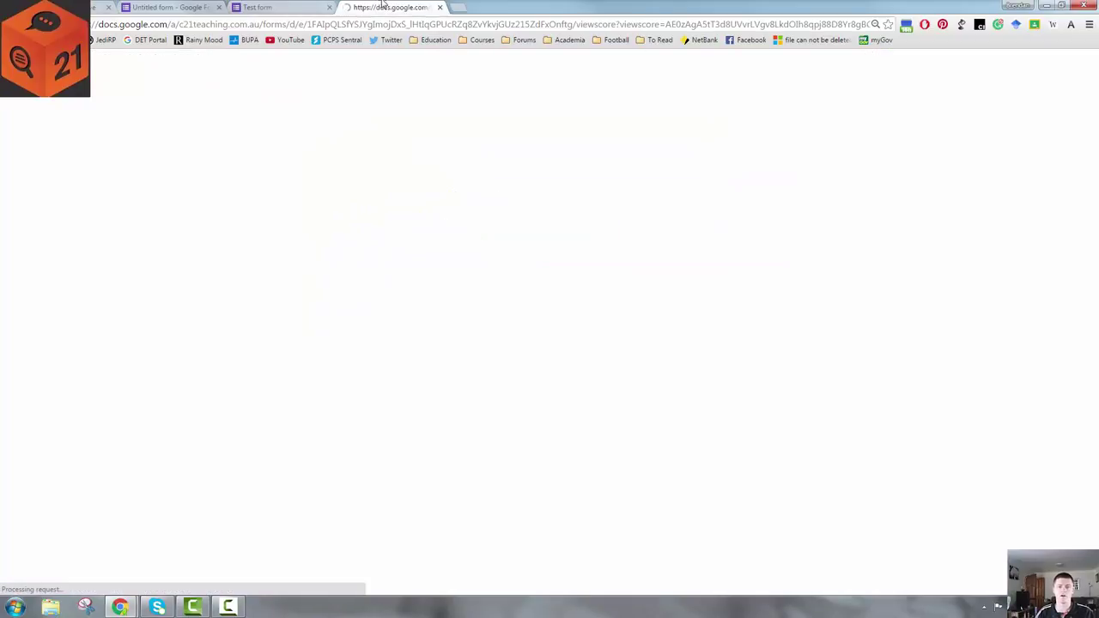
pyautogui.scroll(-1, 742, 198)
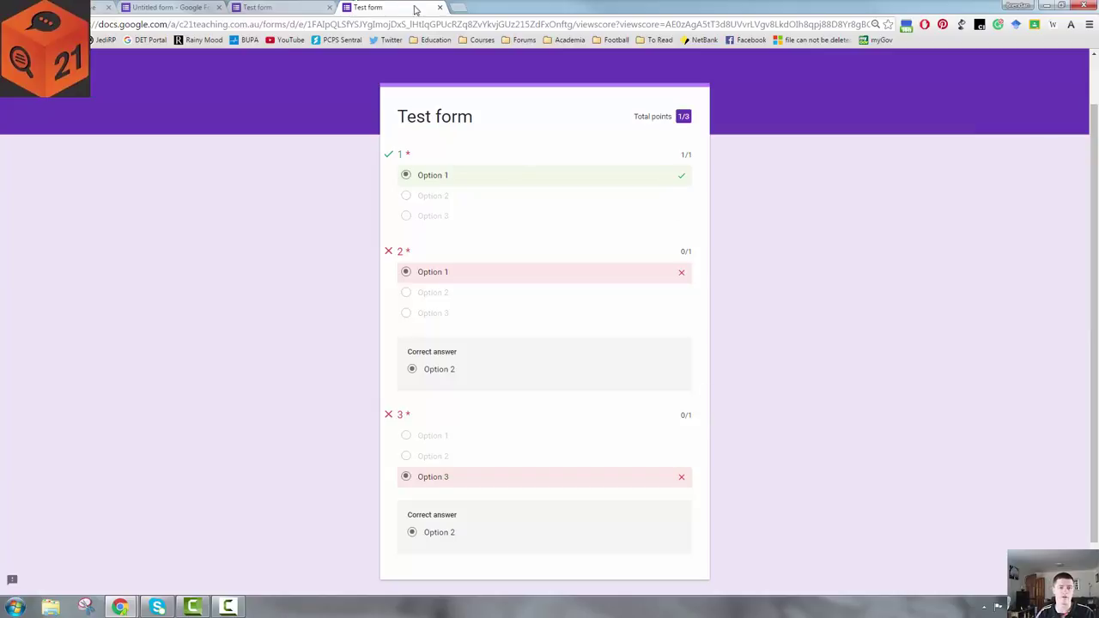
pyautogui.click(439, 7)
pyautogui.rightClick(446, 237)
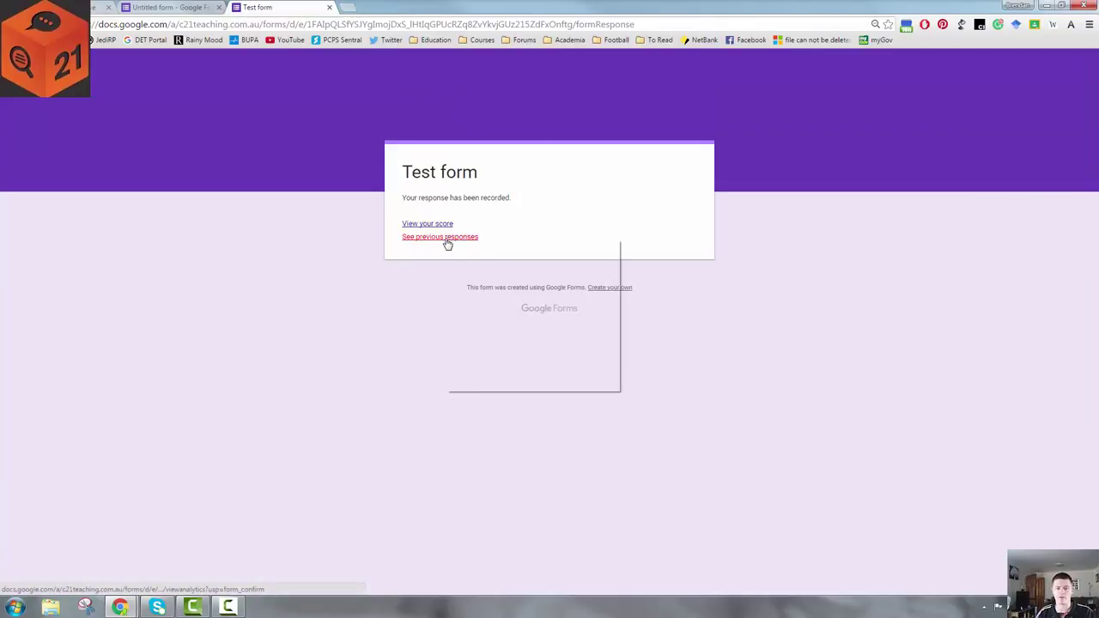
pyautogui.click(478, 249)
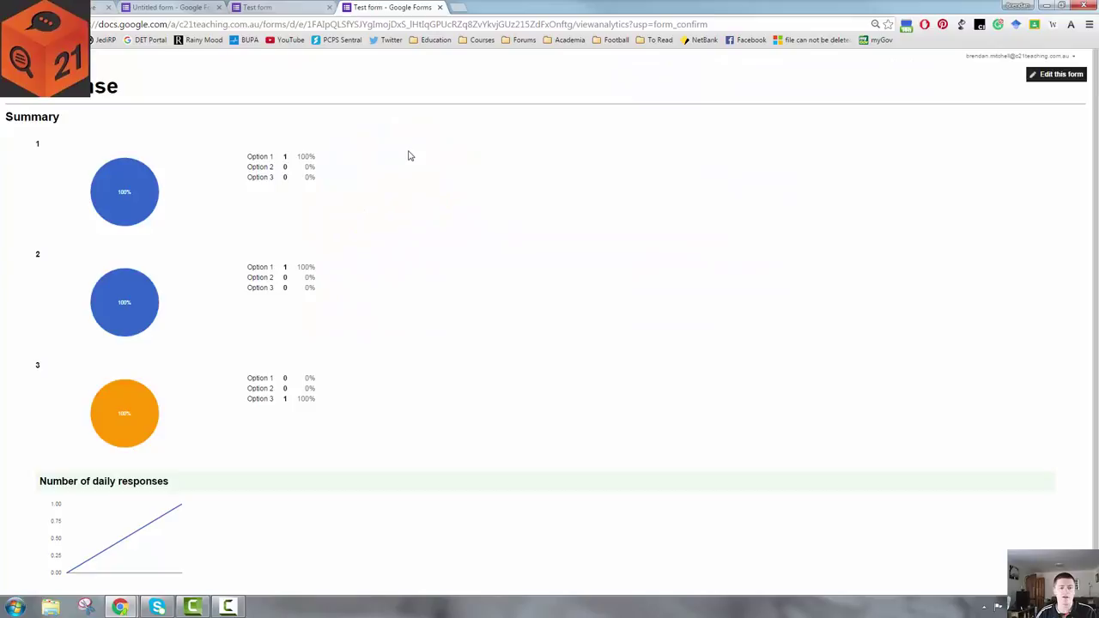
pyautogui.hotkey('ctrl', 'Tab')
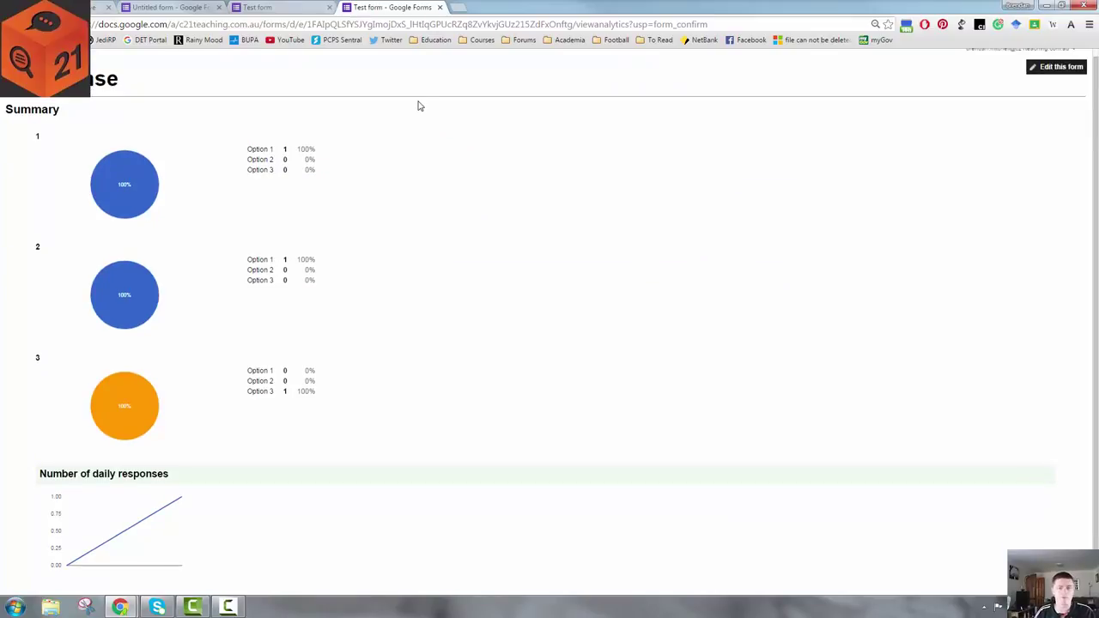
pyautogui.click(440, 7)
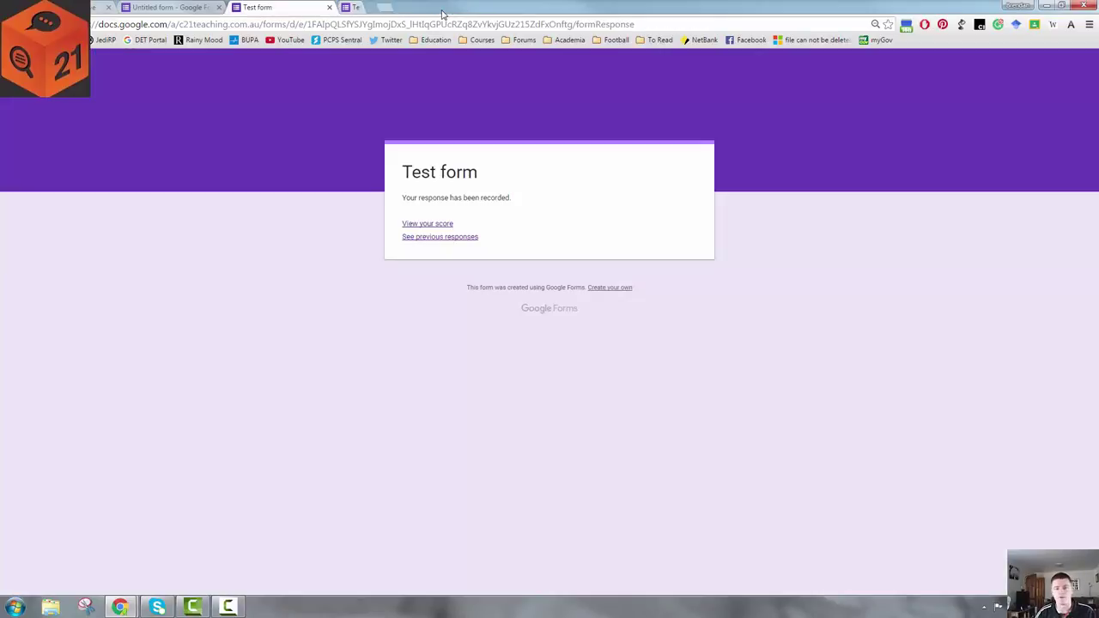
# - Back in the editor, review the single response individually and in summary (average 1/3 points)
pyautogui.click(327, 9)
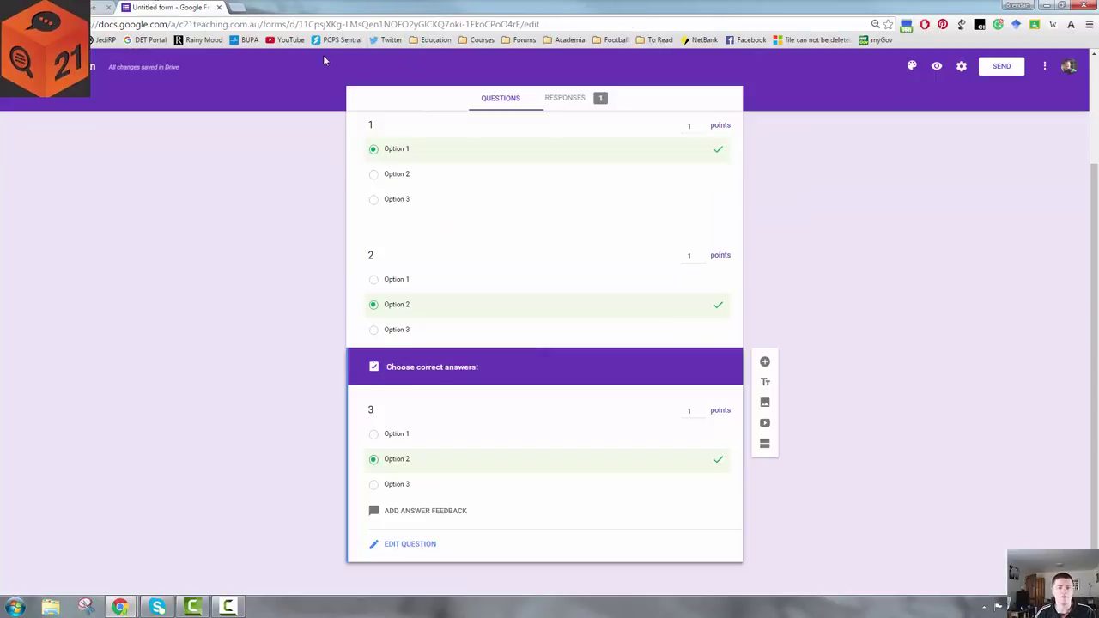
pyautogui.click(568, 103)
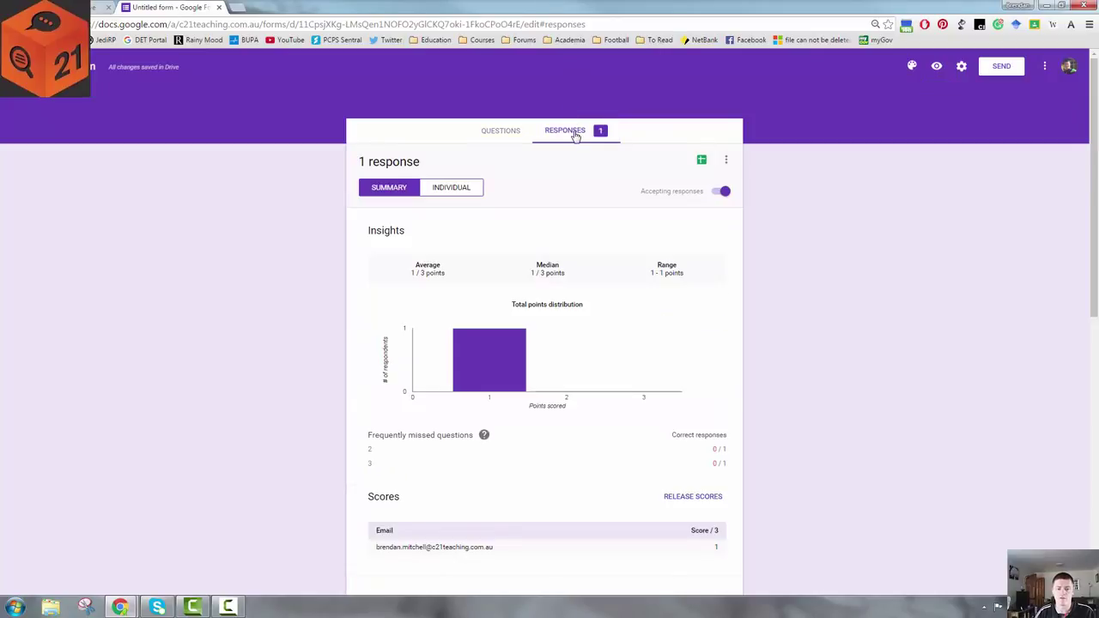
pyautogui.scroll(-1, 515, 144)
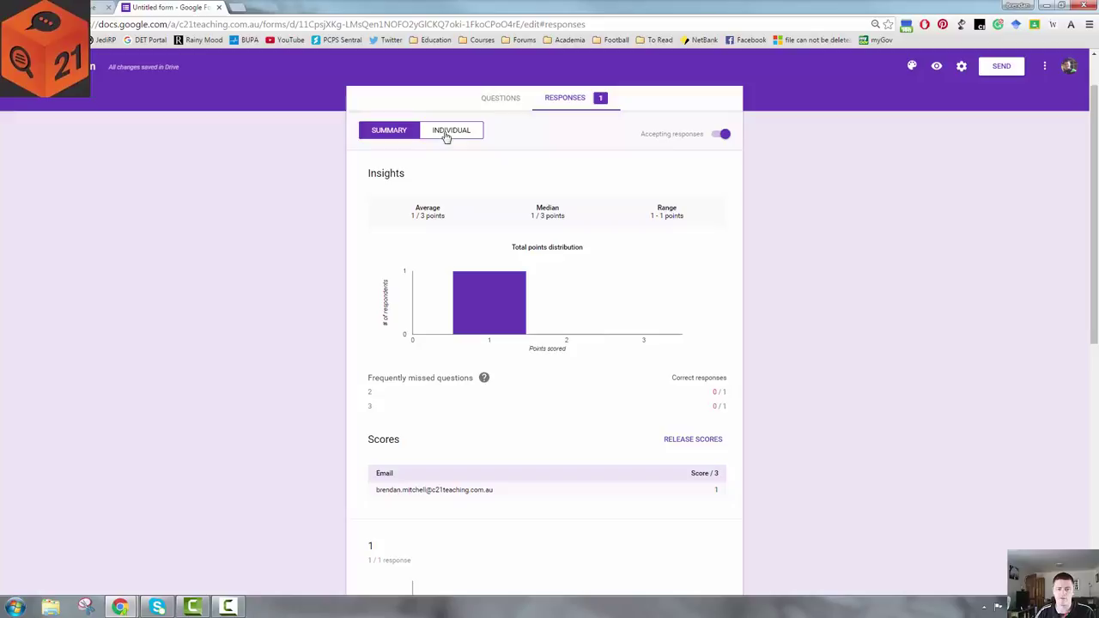
pyautogui.click(451, 130)
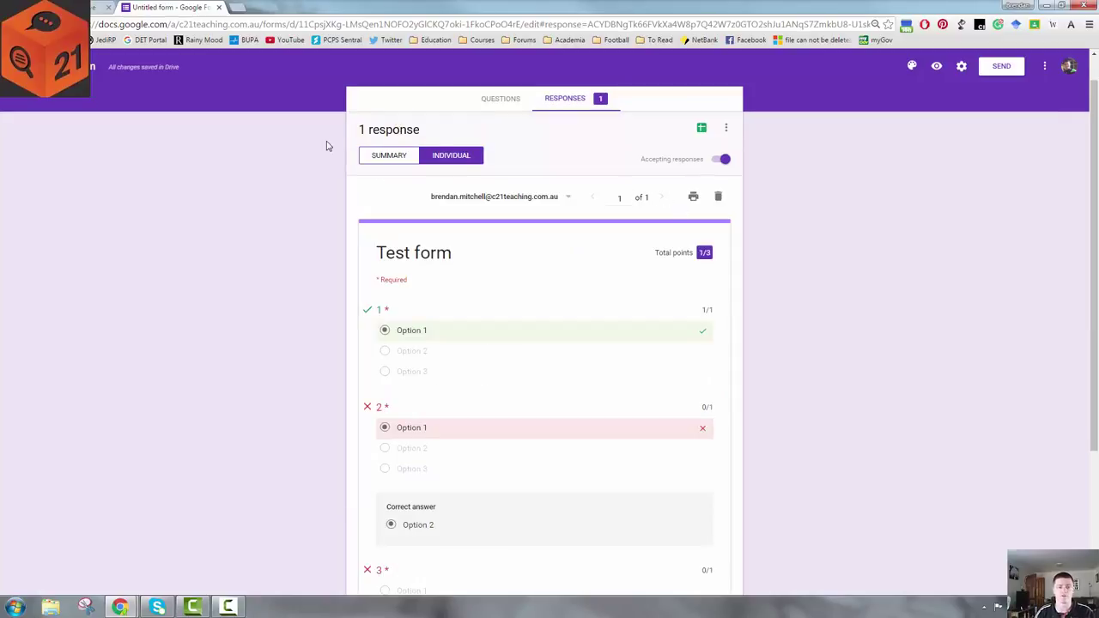
pyautogui.click(385, 156)
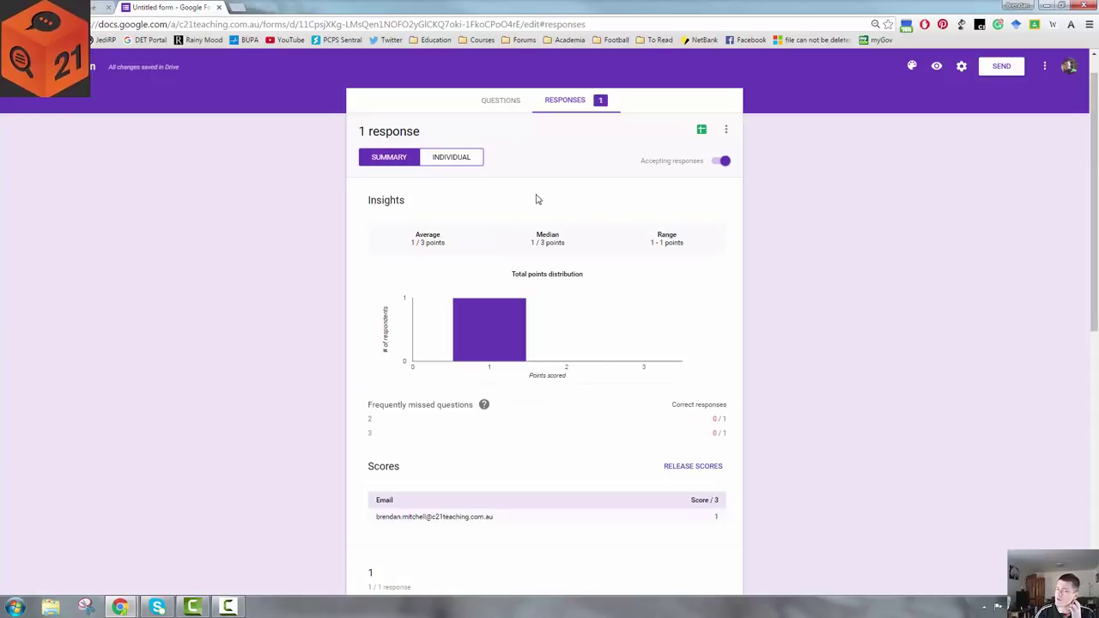
pyautogui.scroll(-1, 533, 197)
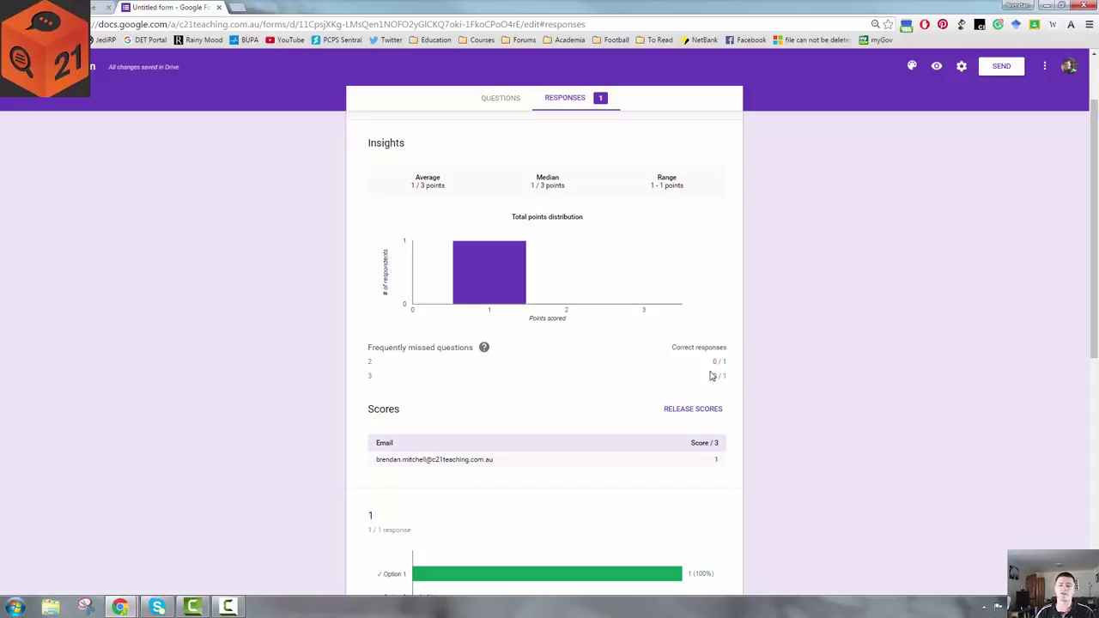
pyautogui.scroll(-3, 837, 343)
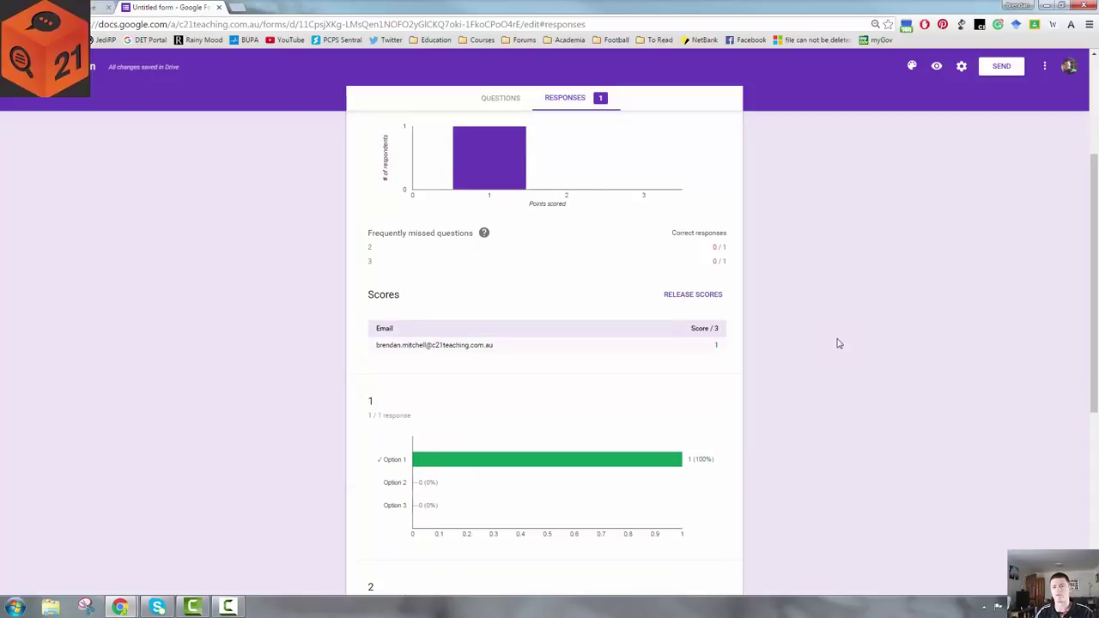